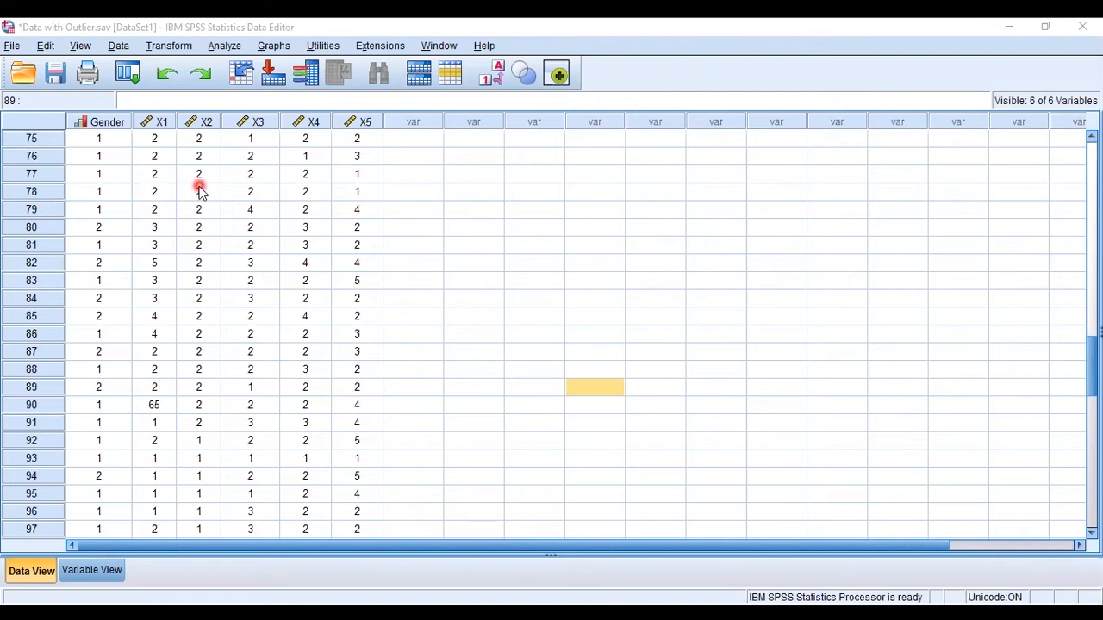
# - Look through the responses of all cases in the data set for out-of-range values, selecting the X1 value of case 13
pyautogui.scroll(17, 118, 172)
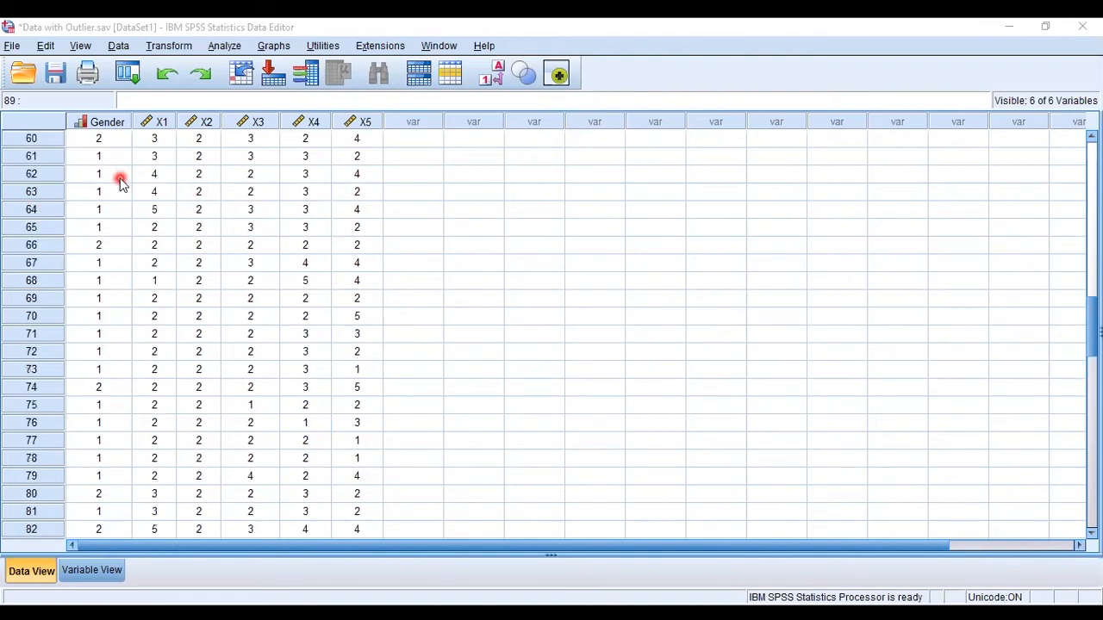
pyautogui.scroll(8, 118, 169)
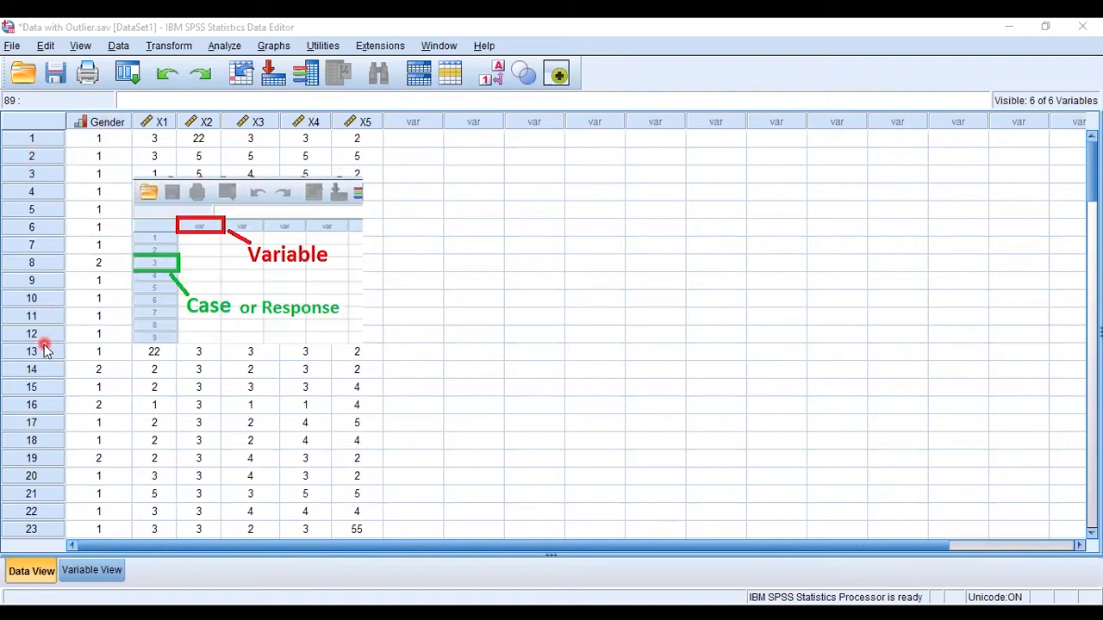
pyautogui.scroll(-18, 45, 348)
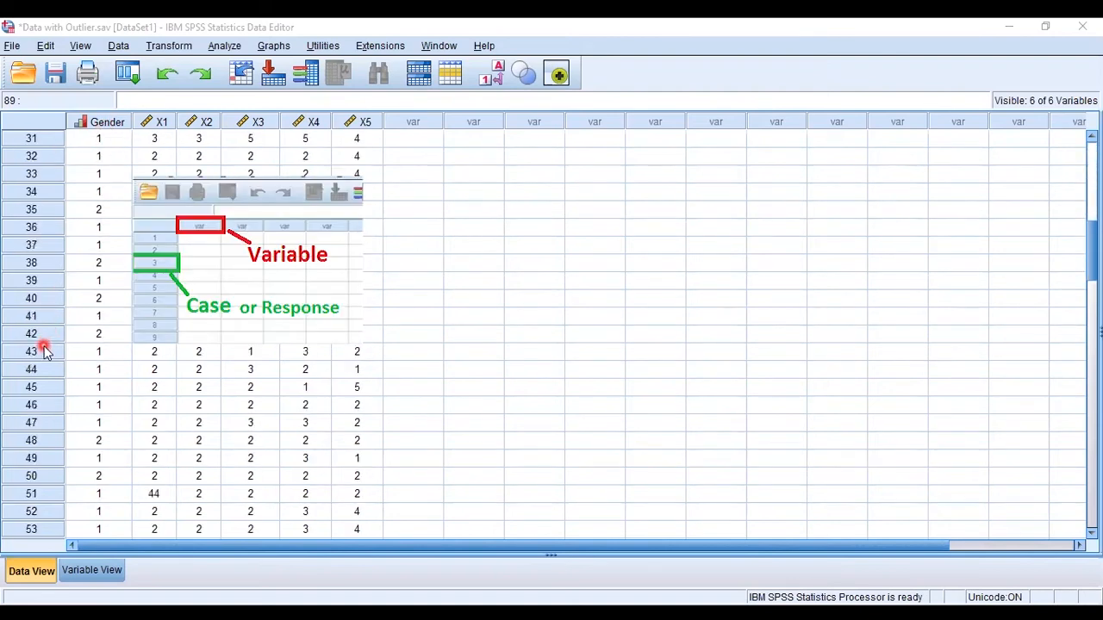
pyautogui.scroll(-11, 45, 348)
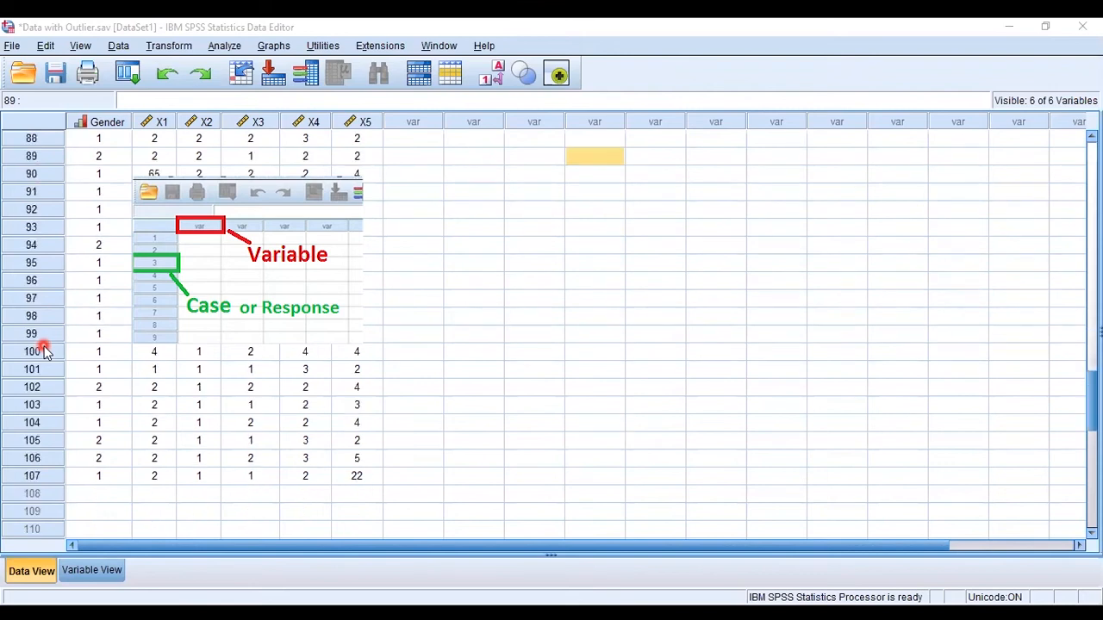
pyautogui.scroll(20, 45, 350)
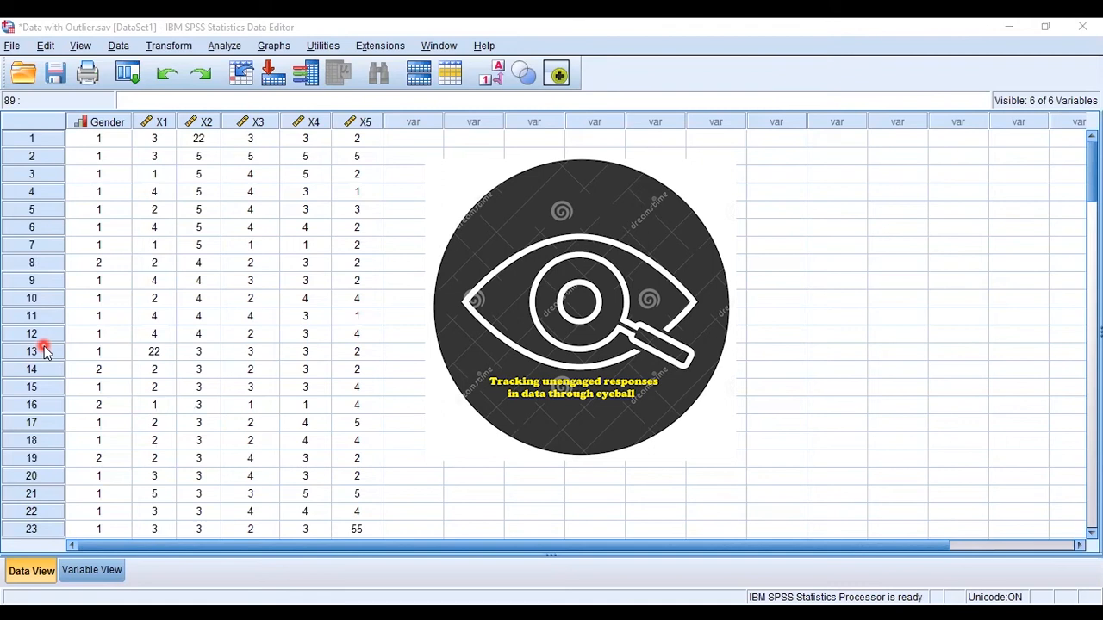
pyautogui.click(154, 353)
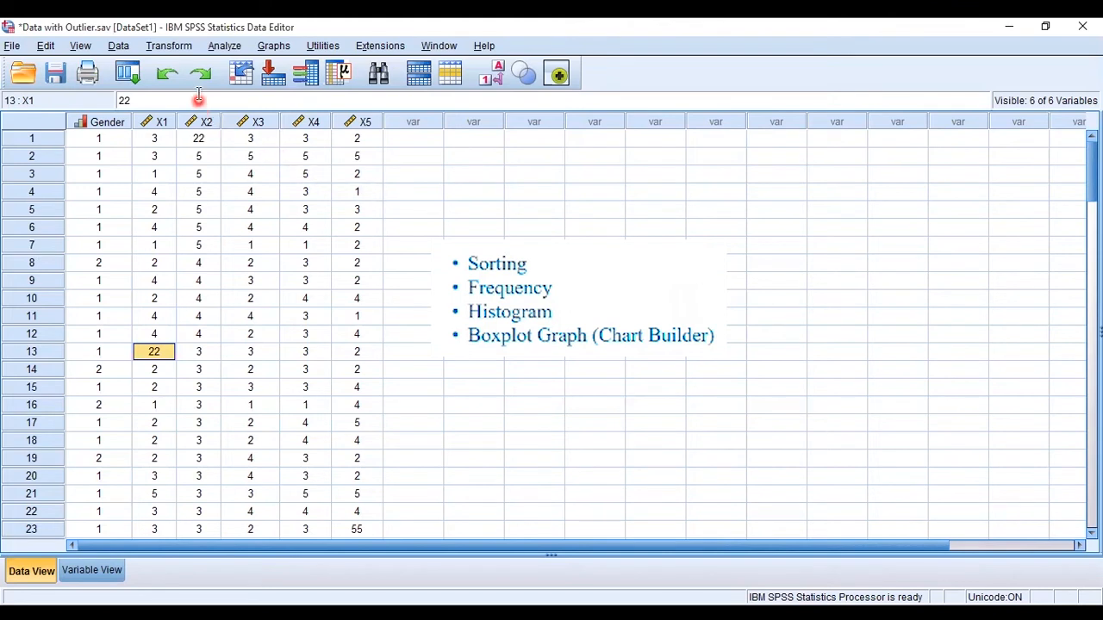
# - Reset the Frequencies settings, add X1 through X5 as variables, and run the analysis with frequency tables displayed
pyautogui.click(288, 43)
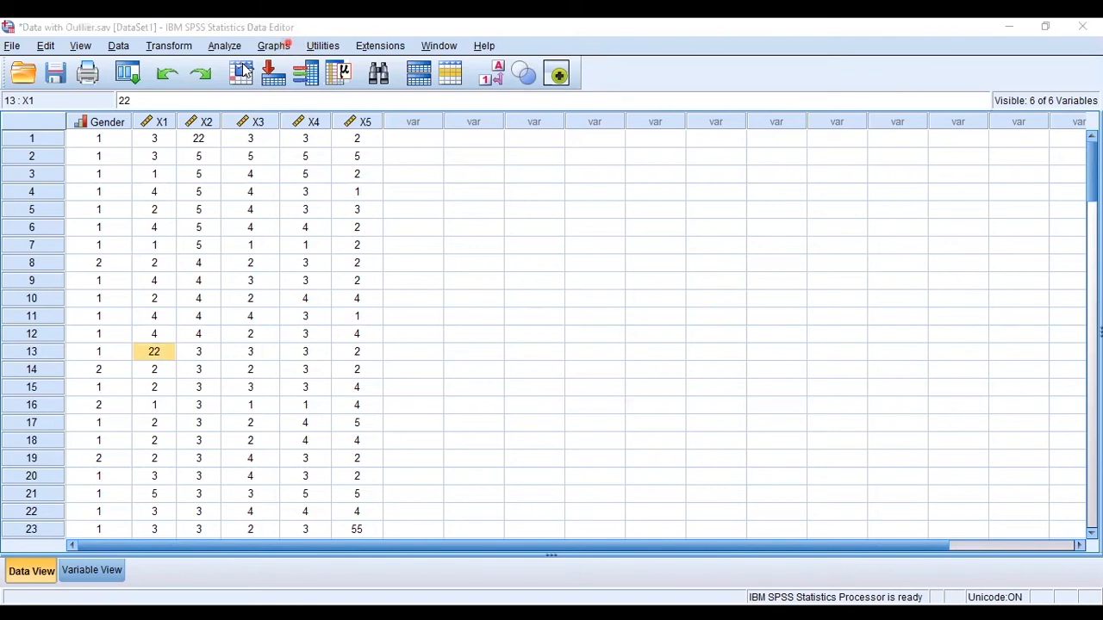
pyautogui.click(221, 49)
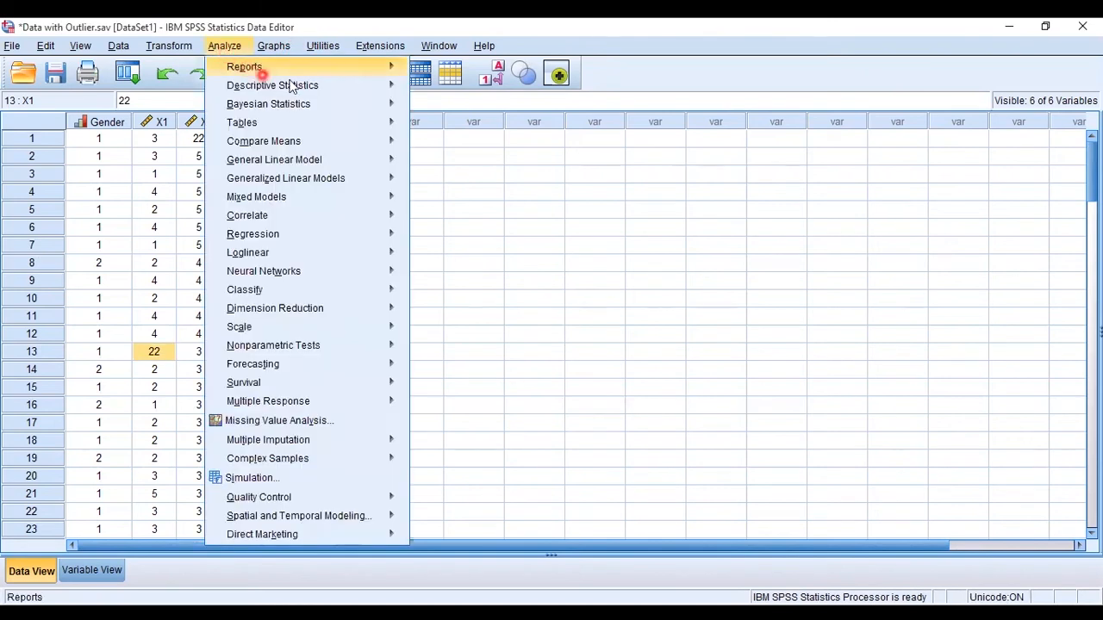
pyautogui.moveTo(308, 84)
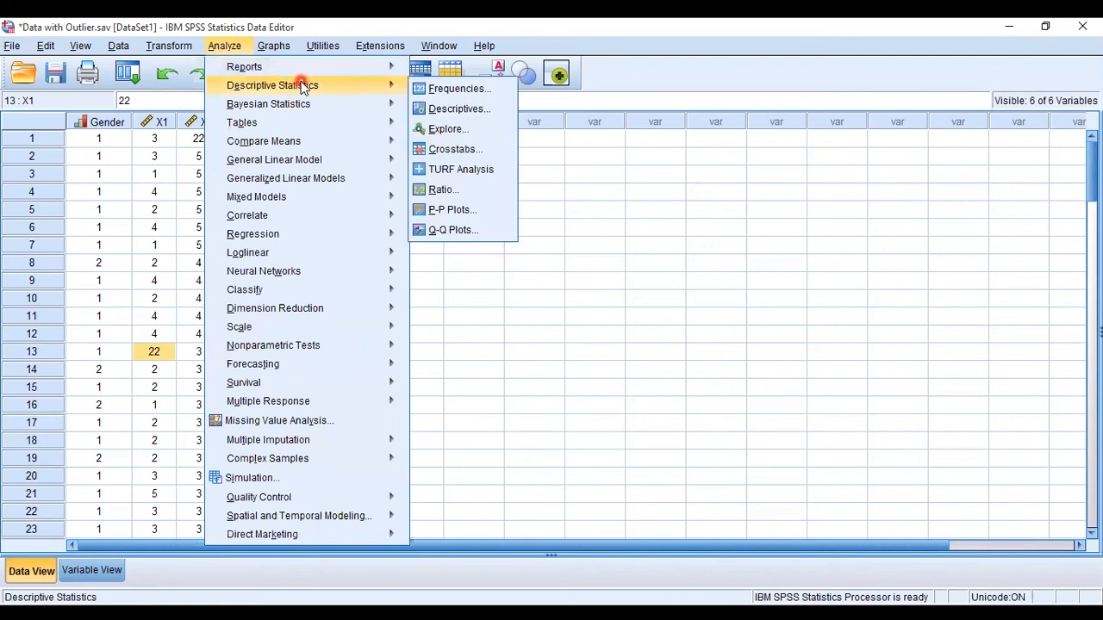
pyautogui.click(460, 88)
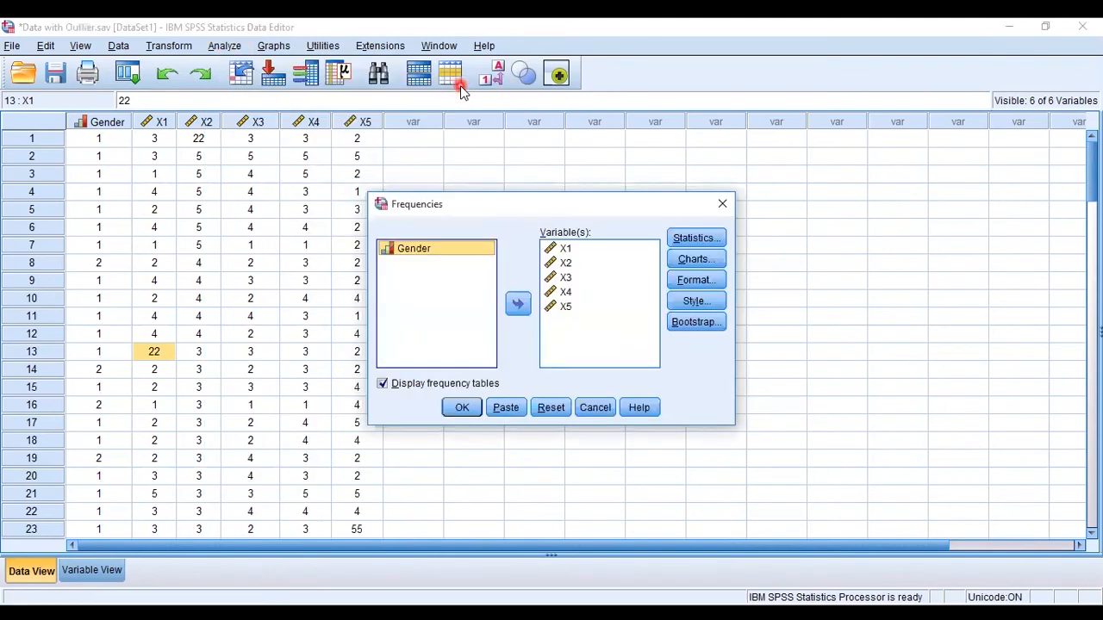
pyautogui.click(554, 410)
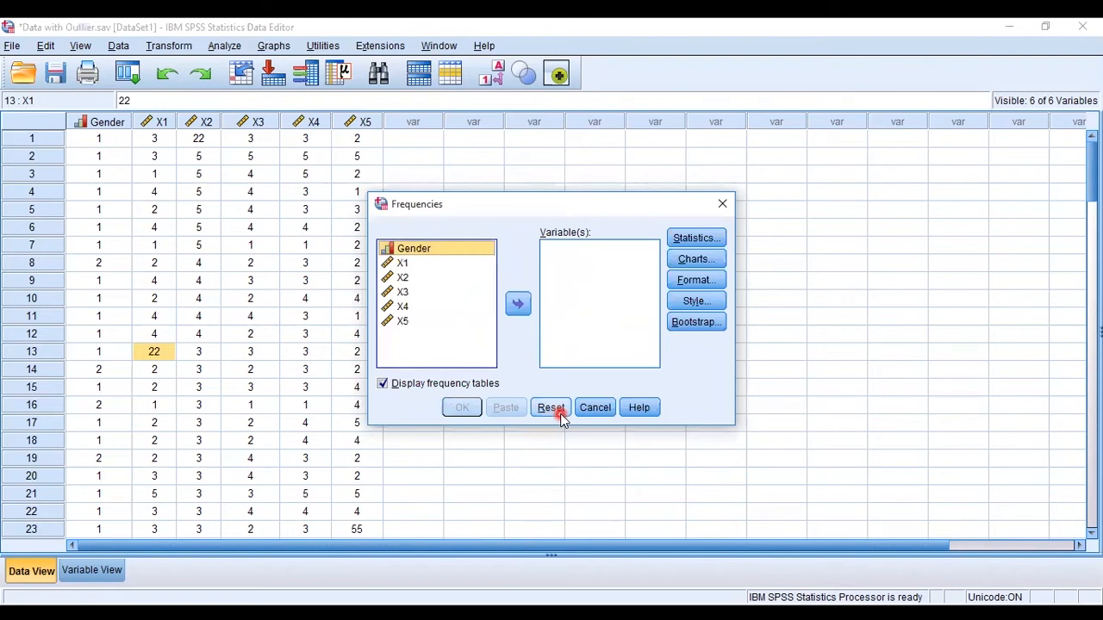
pyautogui.moveTo(405, 338)
pyautogui.mouseDown()
pyautogui.moveTo(402, 264)
pyautogui.moveTo(399, 329)
pyautogui.mouseUp()
pyautogui.click(520, 304)
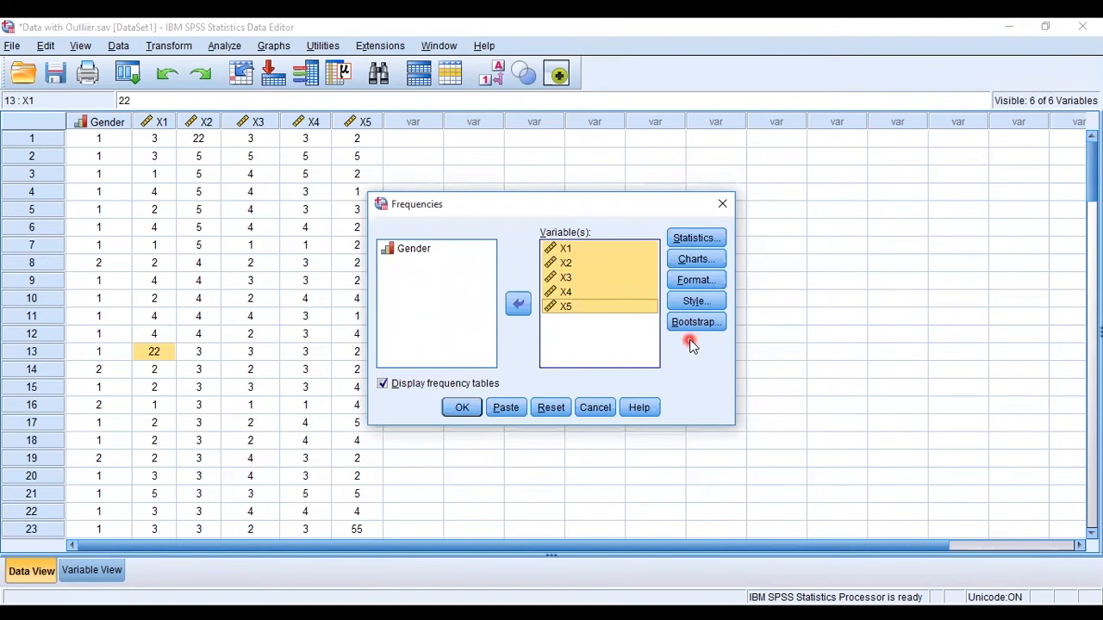
pyautogui.click(381, 385)
pyautogui.click(461, 409)
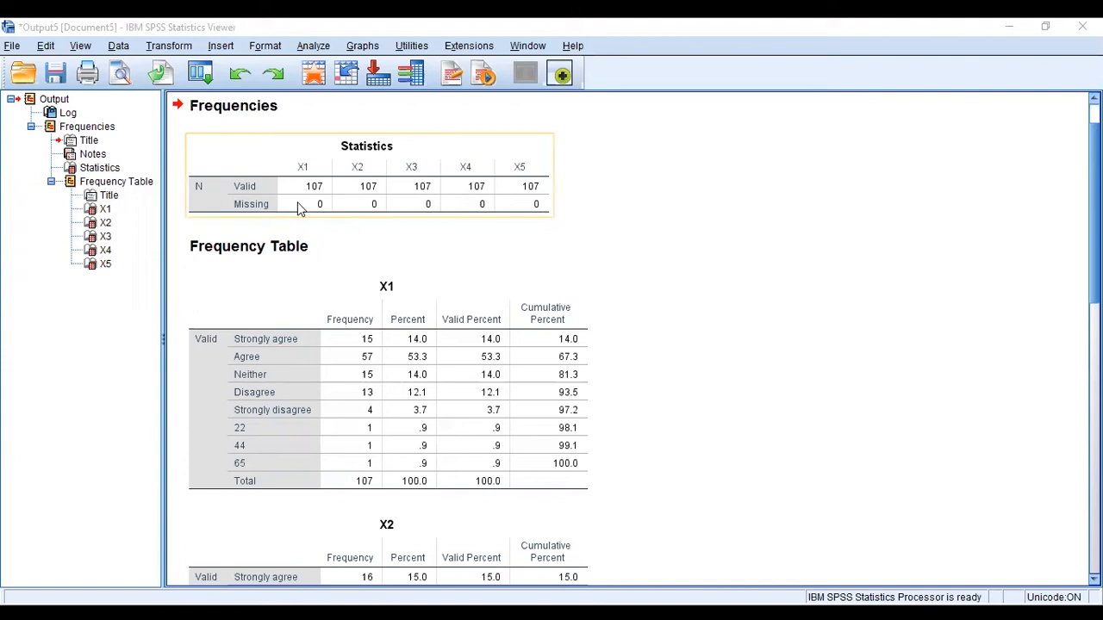
# - Examine the frequency tables of X1, X2, X3 and X4 for values outside the response scale
pyautogui.click(321, 356)
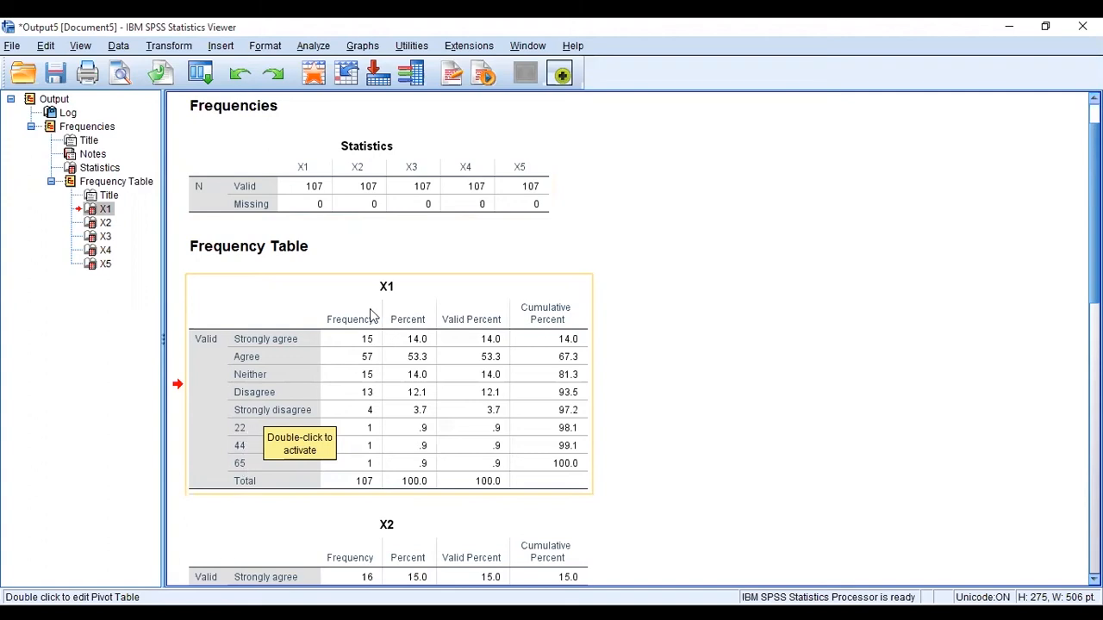
pyautogui.click(105, 222)
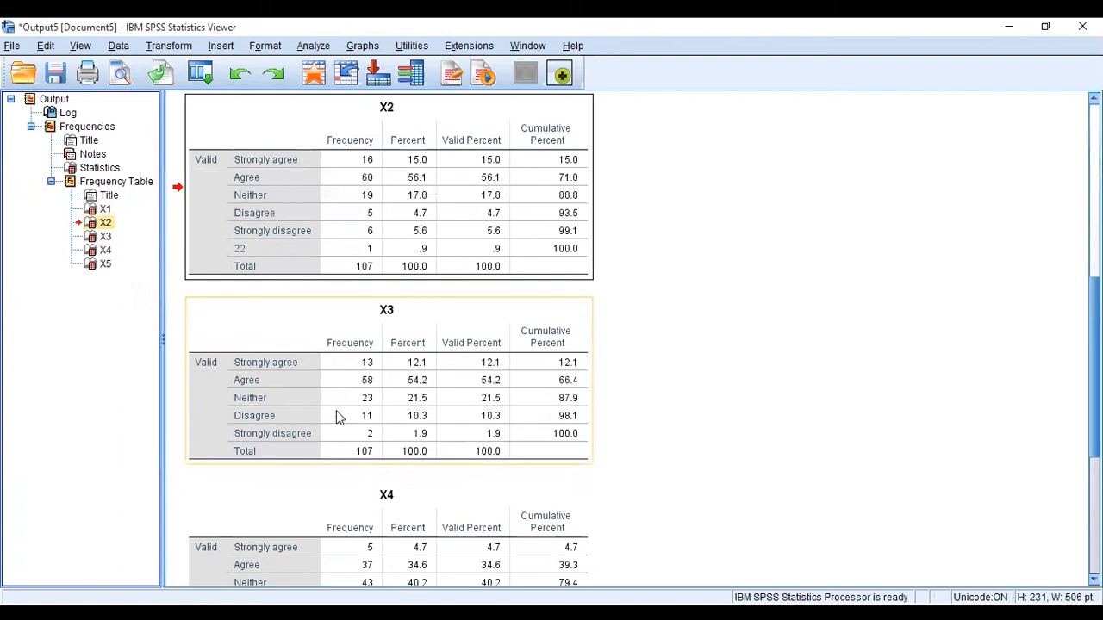
pyautogui.click(106, 238)
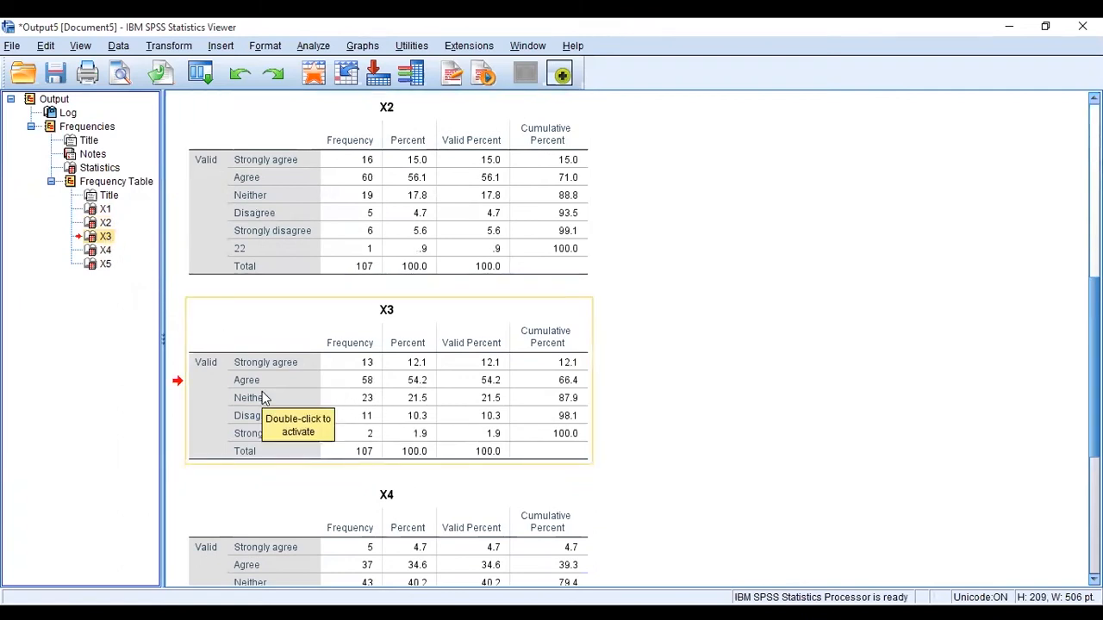
pyautogui.click(106, 250)
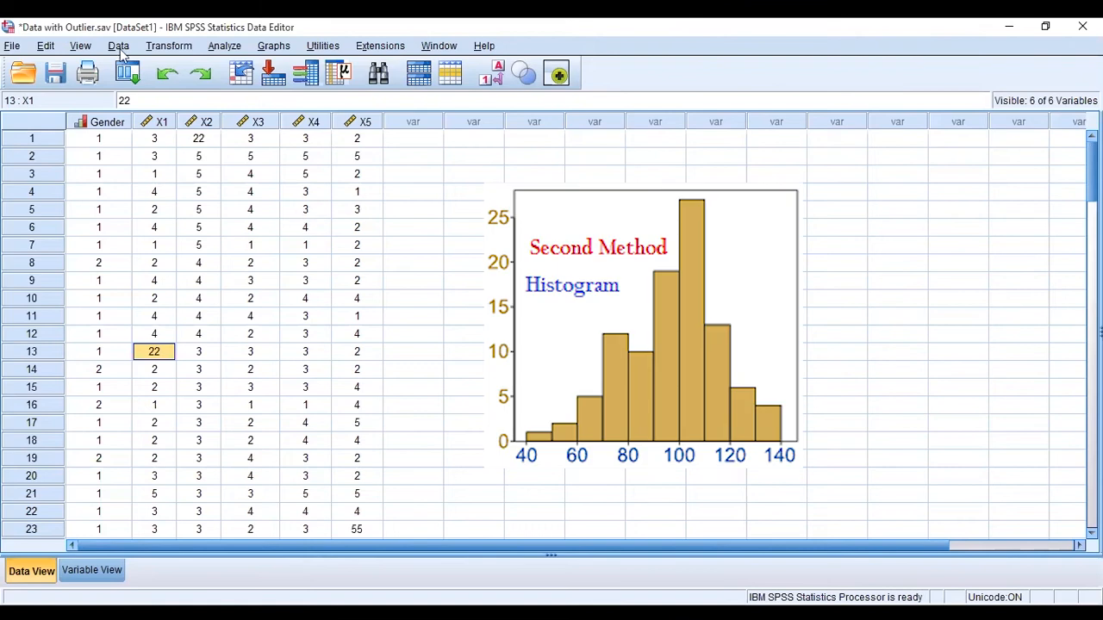
pyautogui.click(219, 52)
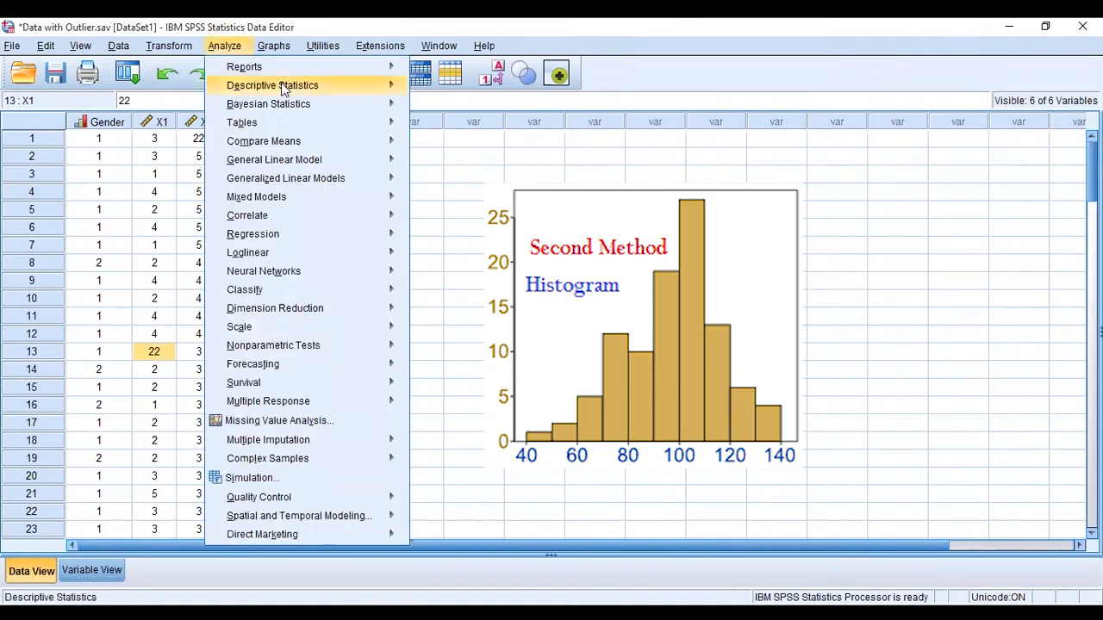
pyautogui.moveTo(289, 87)
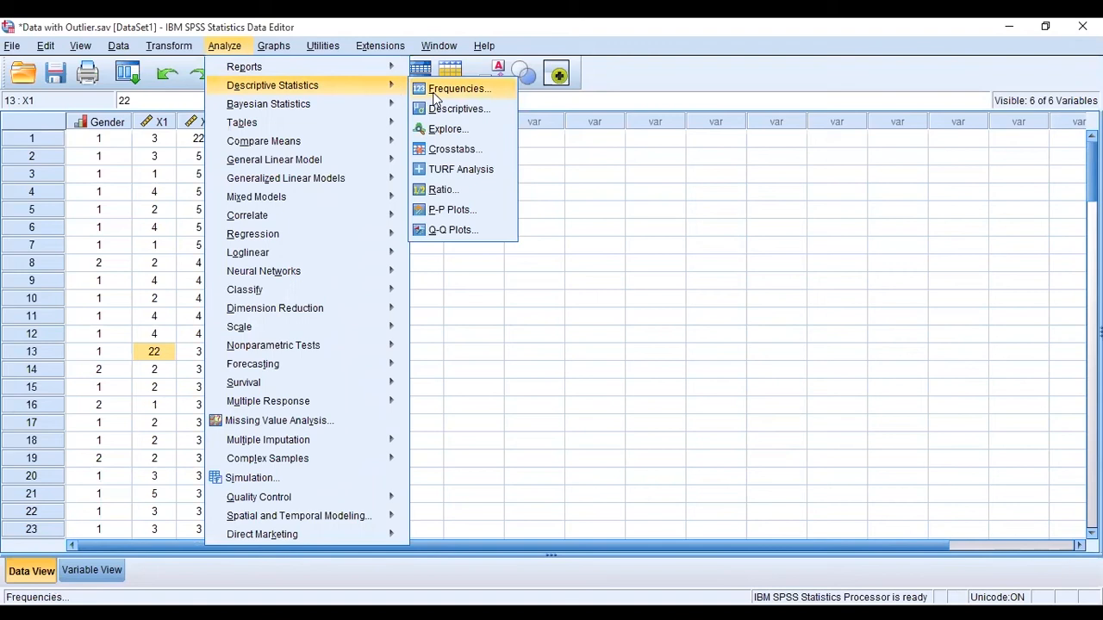
pyautogui.click(285, 48)
pyautogui.click(285, 47)
pyautogui.moveTo(335, 171)
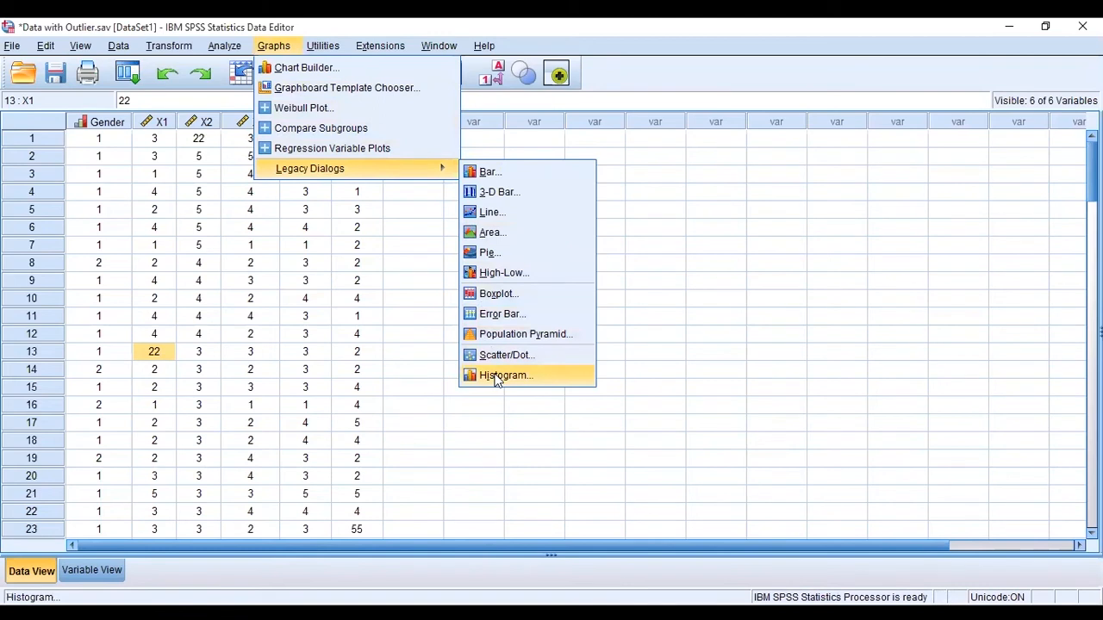
pyautogui.click(417, 315)
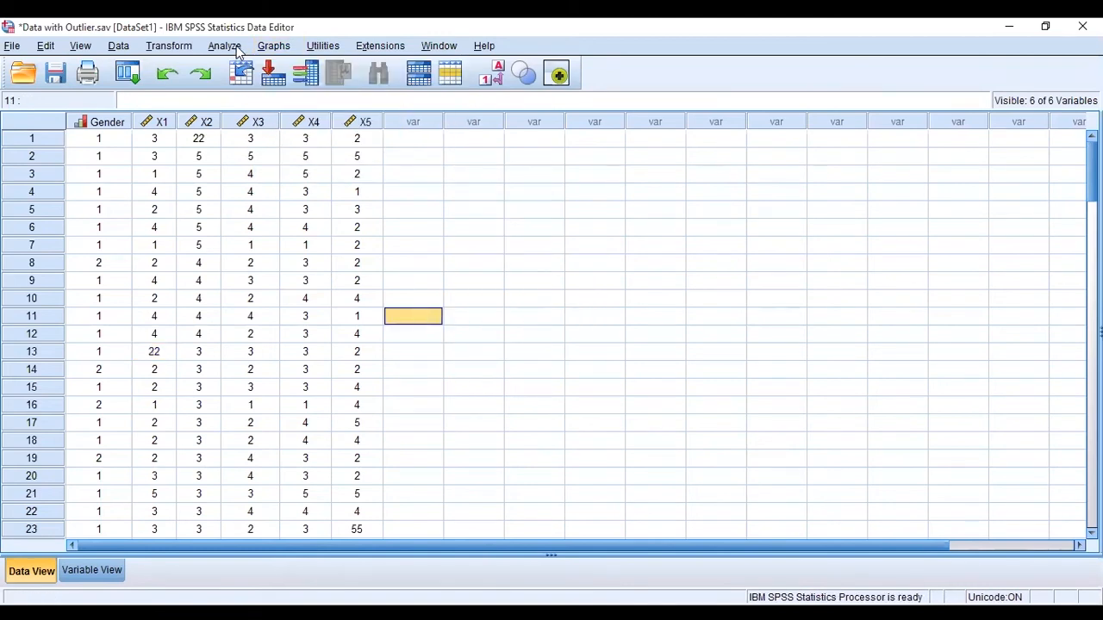
# - Set the Frequencies charts for X1 through X5 to histograms with the normal curve shown
pyautogui.click(230, 47)
pyautogui.moveTo(269, 89)
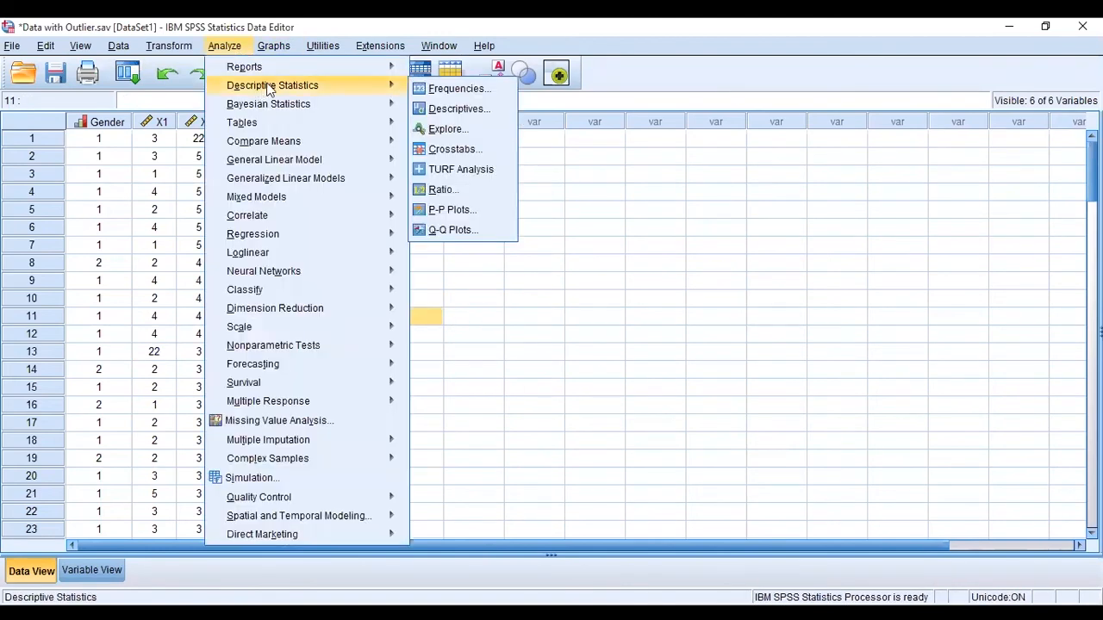
pyautogui.click(443, 89)
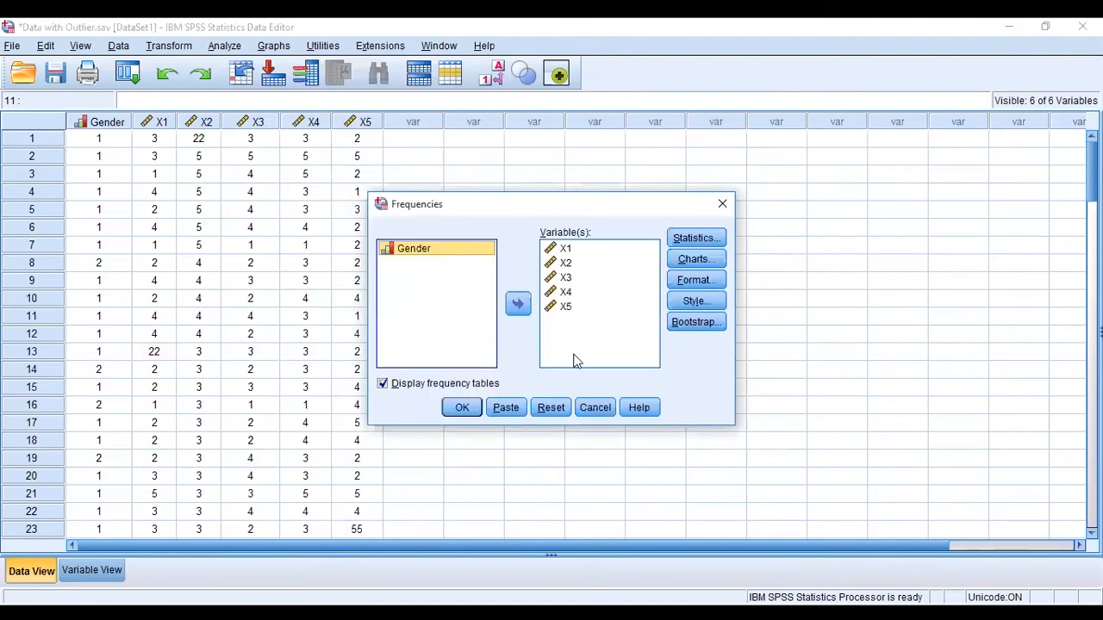
pyautogui.click(686, 261)
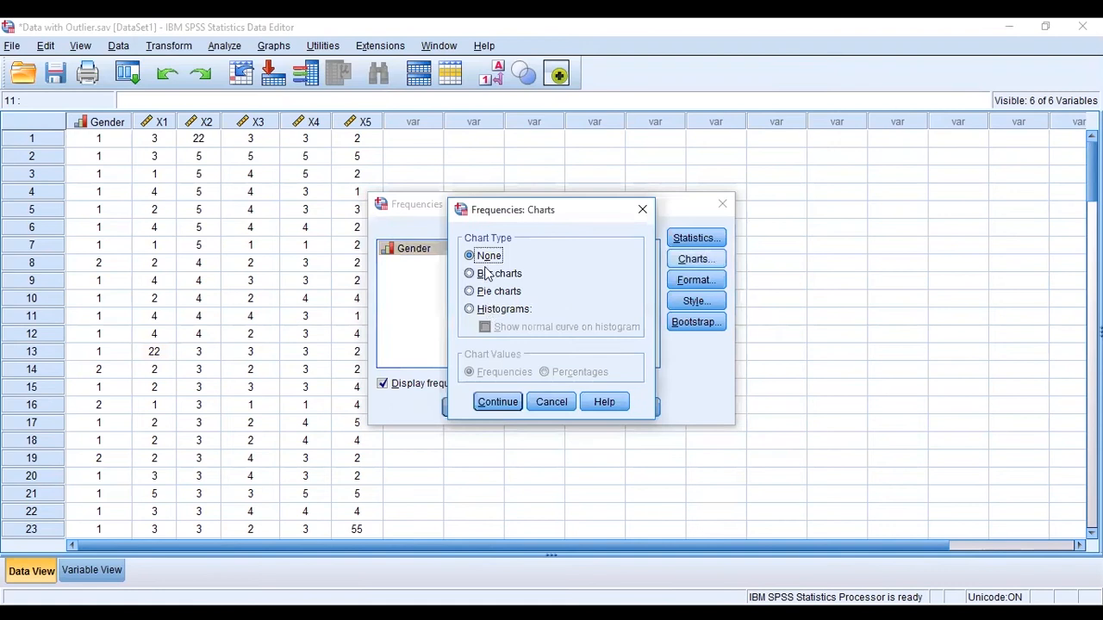
pyautogui.click(488, 312)
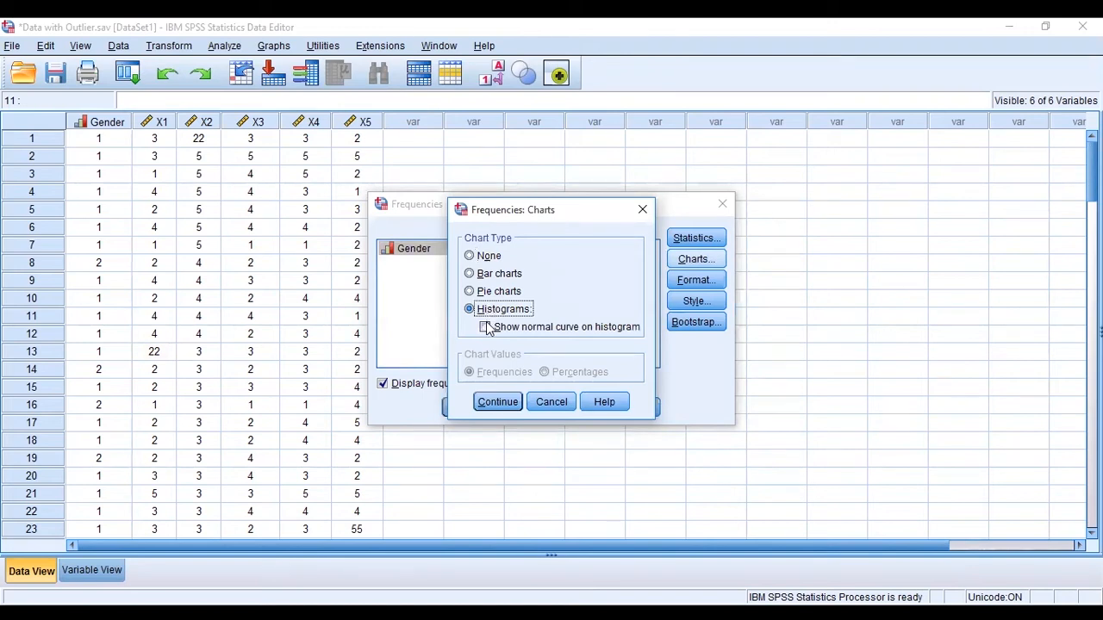
pyautogui.click(486, 329)
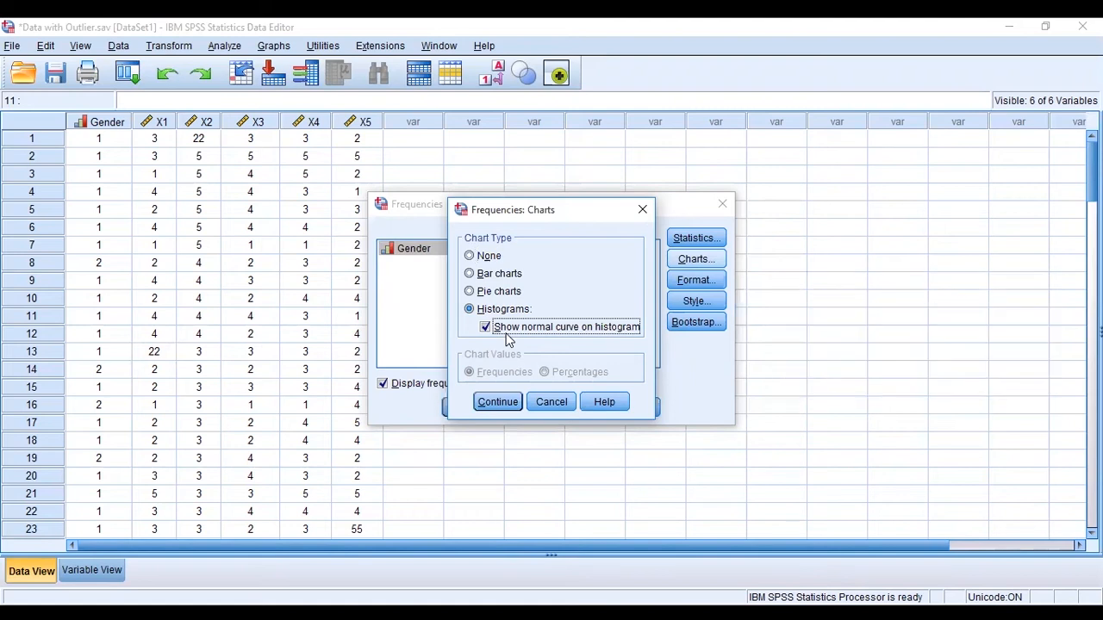
pyautogui.click(489, 403)
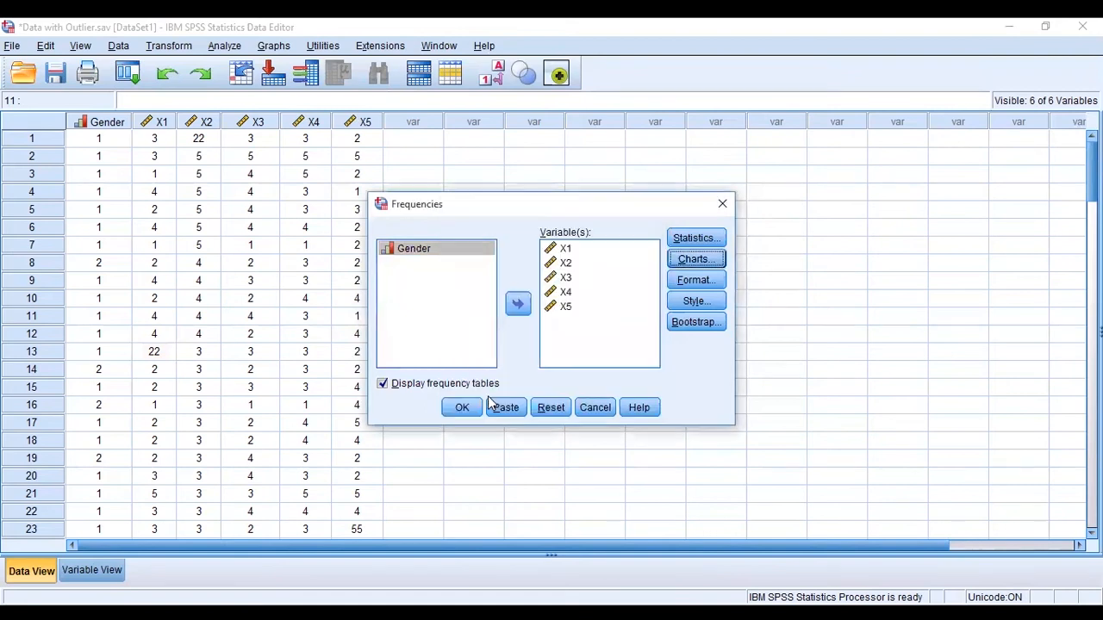
# - Keep the display of frequency tables enabled and run the Frequencies analysis
pyautogui.click(430, 390)
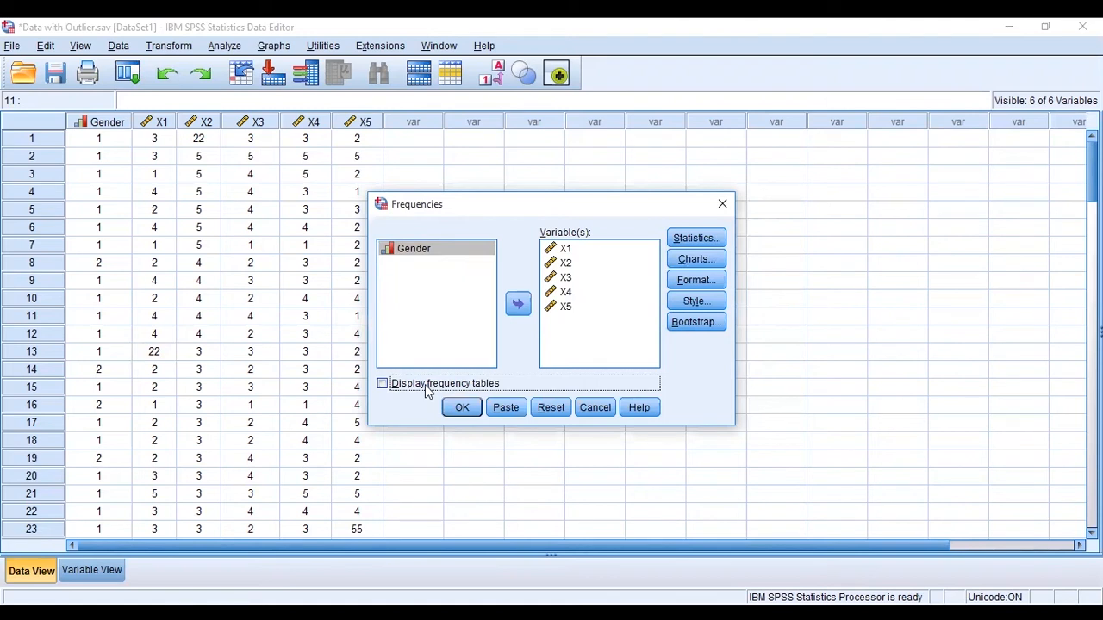
pyautogui.click(425, 388)
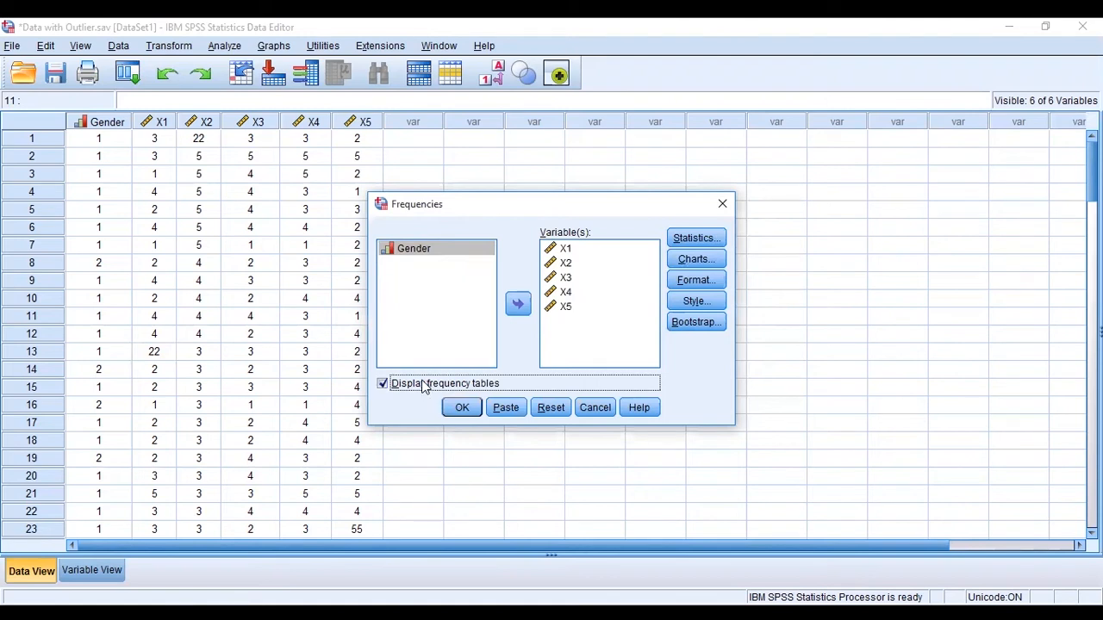
pyautogui.click(475, 404)
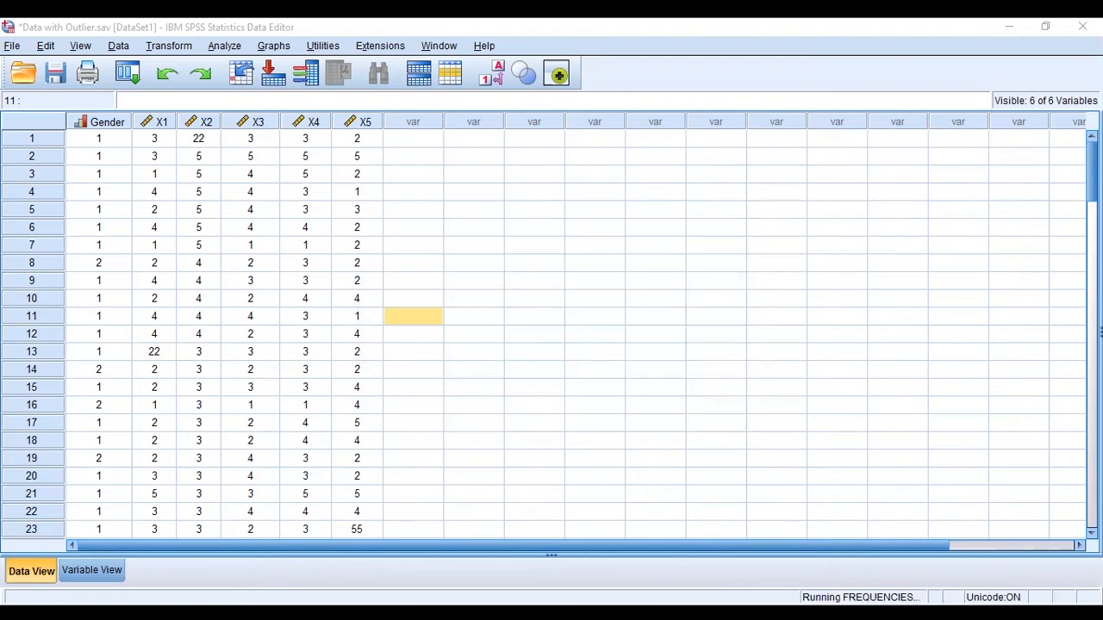
# - Look through the output of both Frequencies runs and go to the second run's X1 frequency table
pyautogui.scroll(10, 566, 428)
pyautogui.scroll(10, 566, 428)
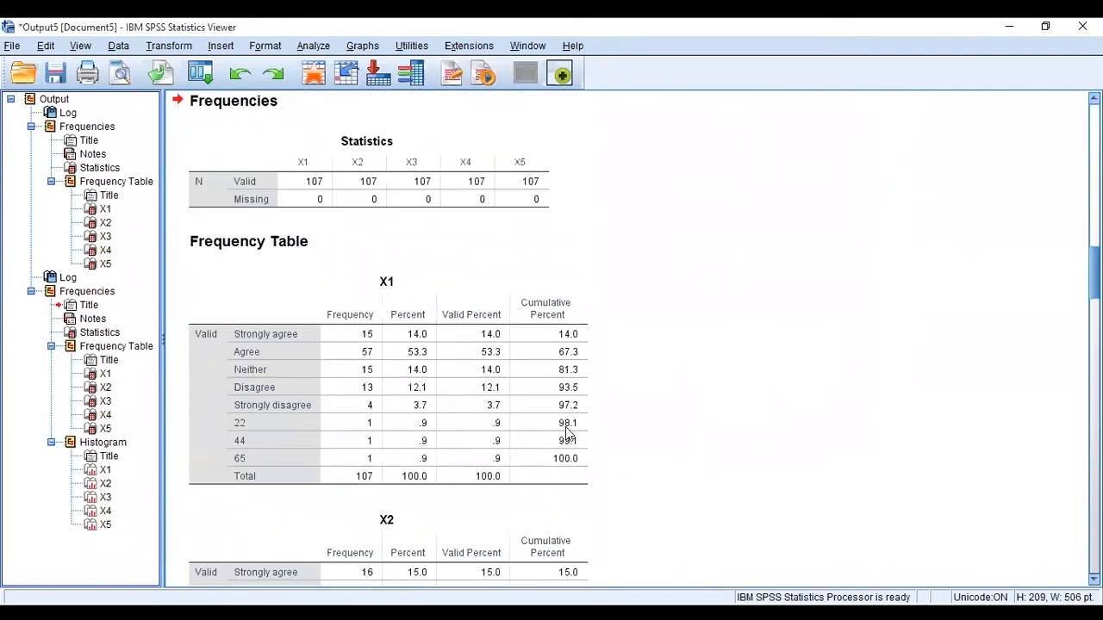
pyautogui.scroll(-12, 566, 427)
pyautogui.scroll(4, 566, 428)
pyautogui.scroll(-5, 566, 427)
pyautogui.scroll(-15, 565, 426)
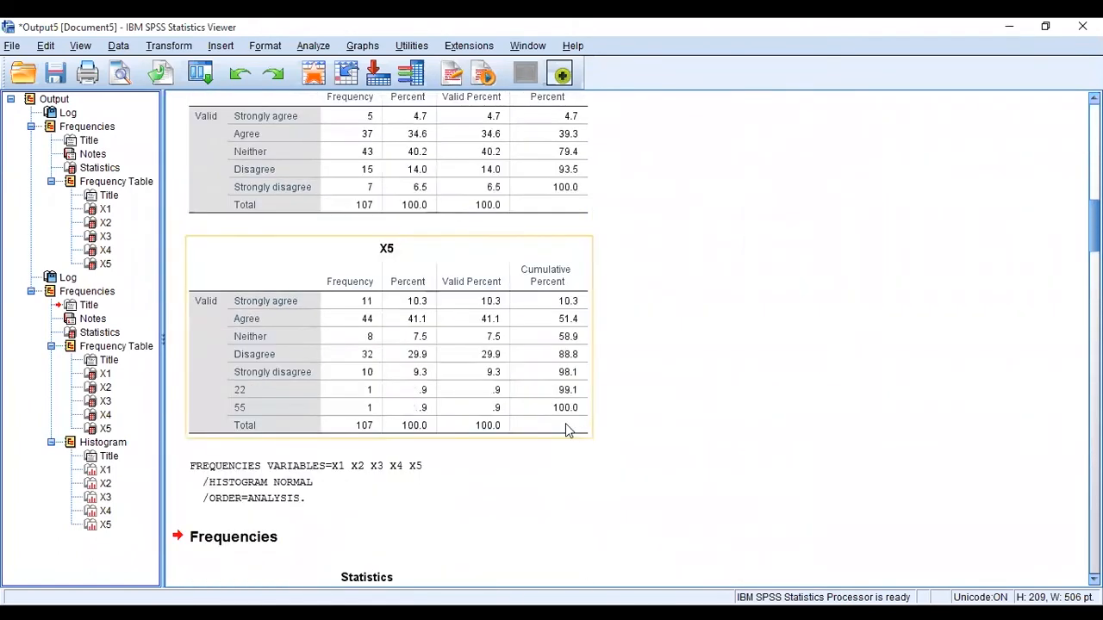
pyautogui.click(106, 376)
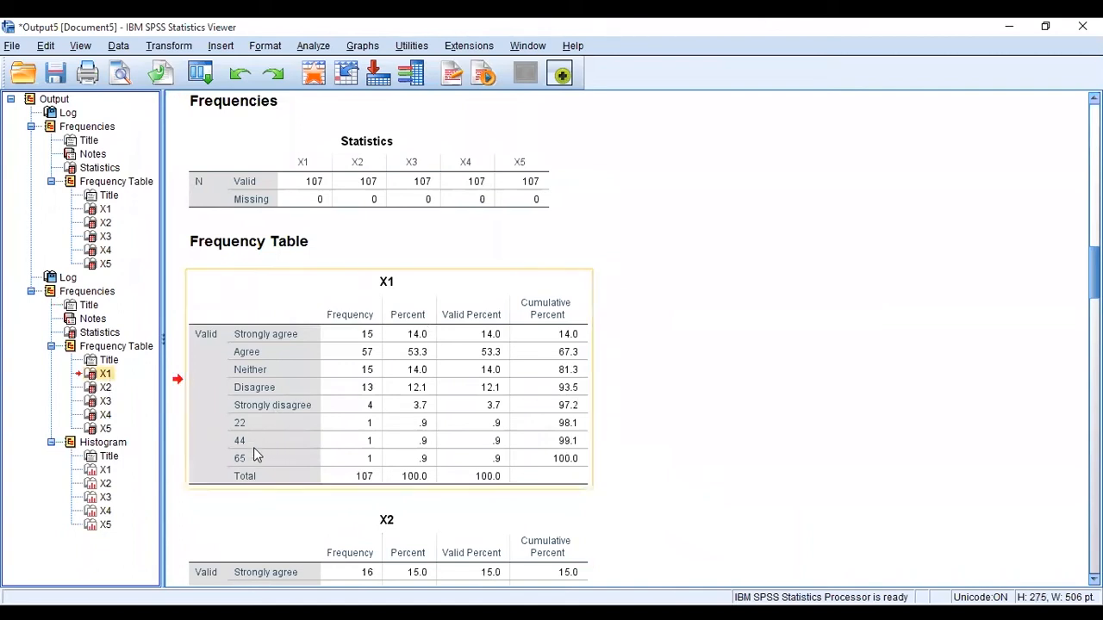
# - Examine the X1 histogram for isolated bars far from the normal curve and mark them
pyautogui.click(106, 471)
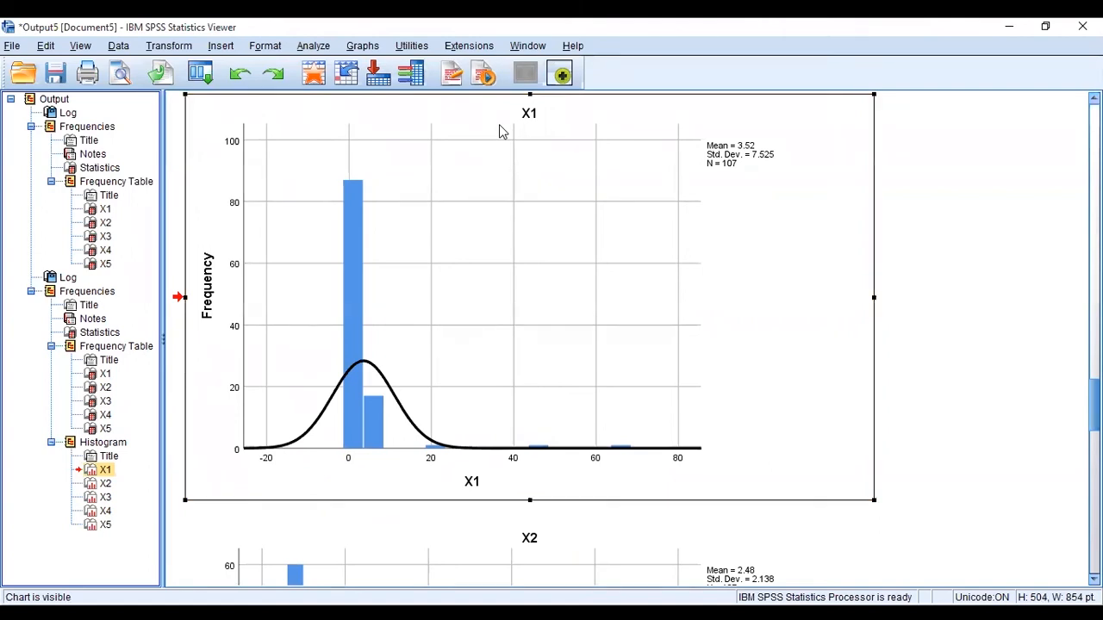
pyautogui.moveTo(412, 433); pyautogui.dragTo(460, 465)
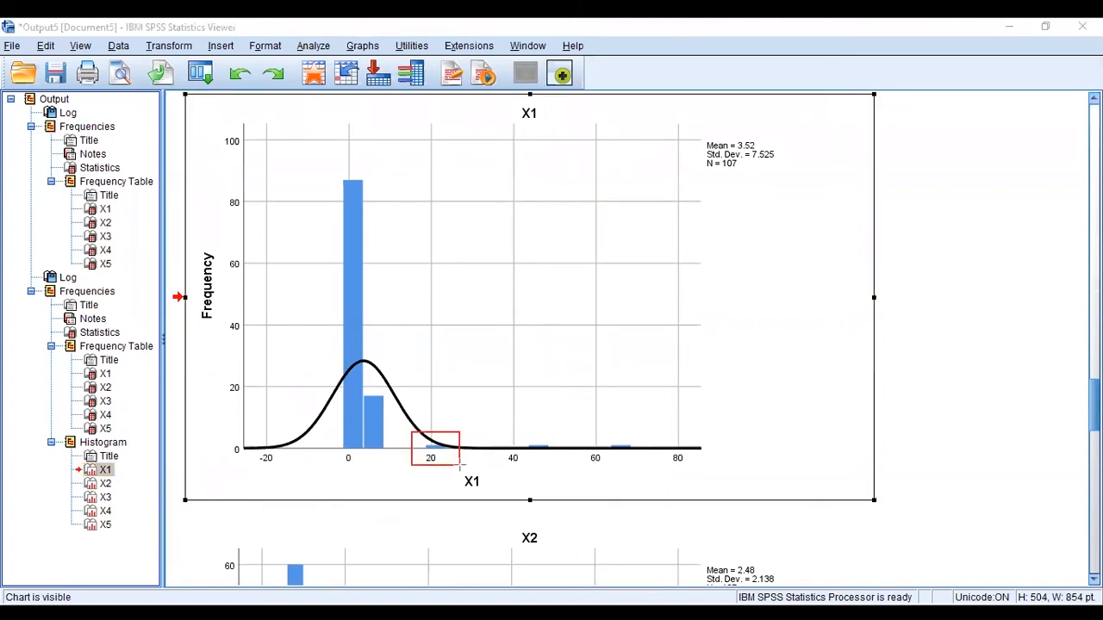
pyautogui.moveTo(512, 432); pyautogui.dragTo(561, 462)
pyautogui.moveTo(593, 428); pyautogui.dragTo(640, 459)
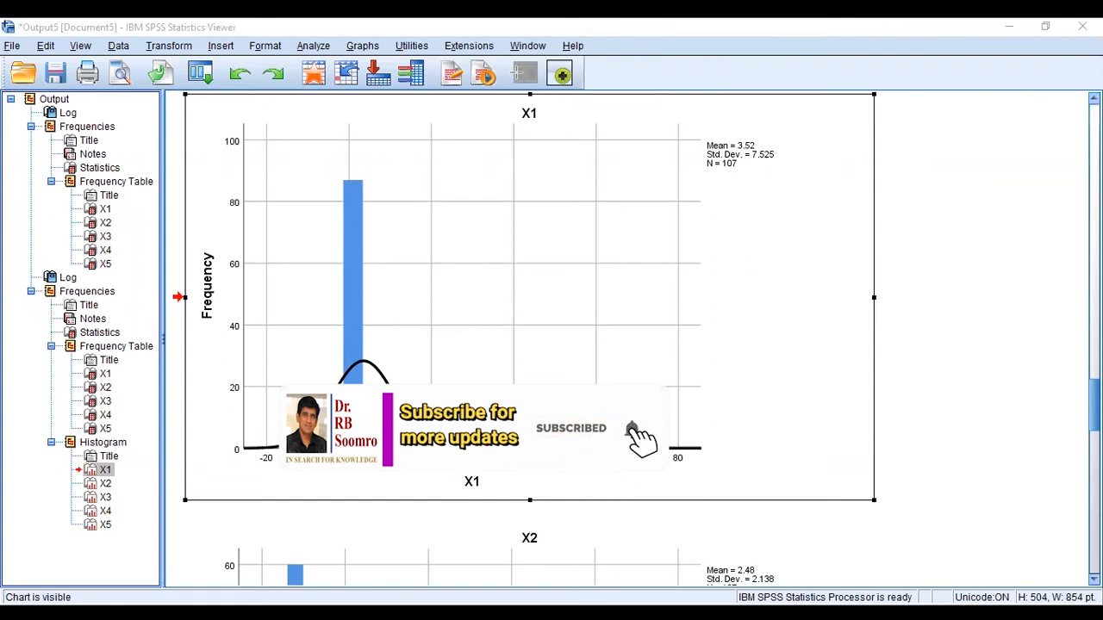
pyautogui.click(564, 444)
pyautogui.click(593, 438)
pyautogui.click(462, 436)
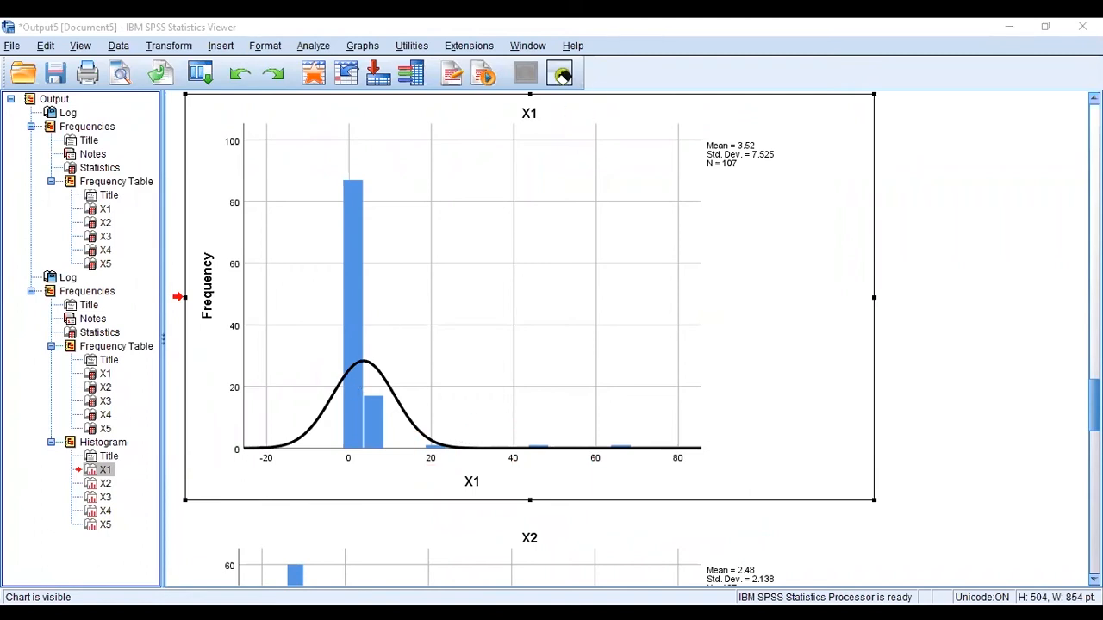
pyautogui.click(563, 76)
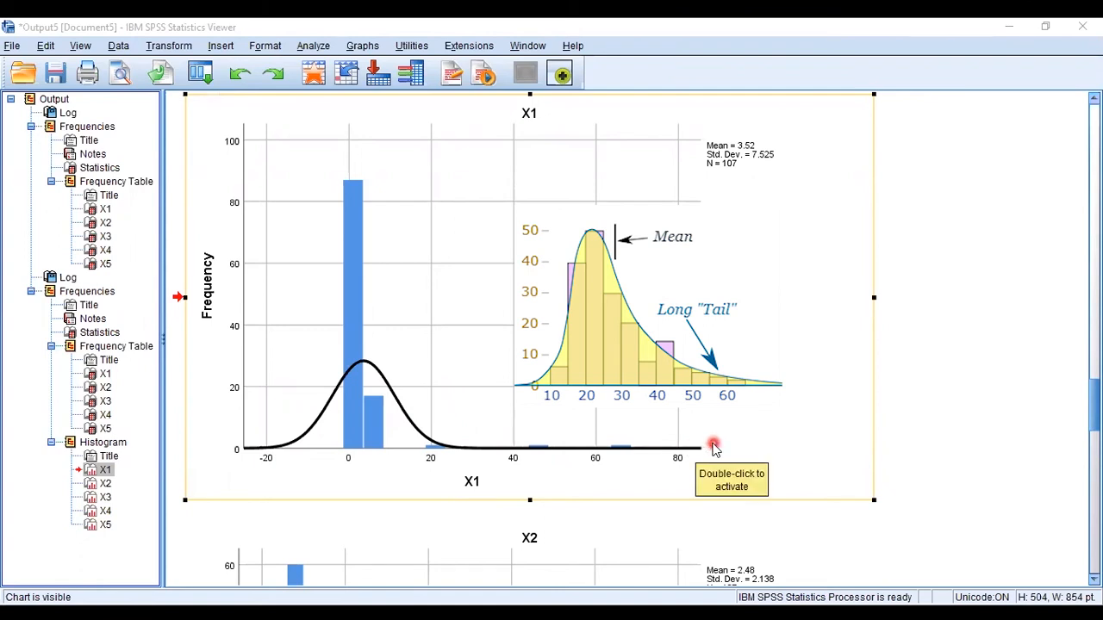
# - Compare the frequency tables of X2 and X3 with their histograms to check for values outside the response scale
pyautogui.click(104, 390)
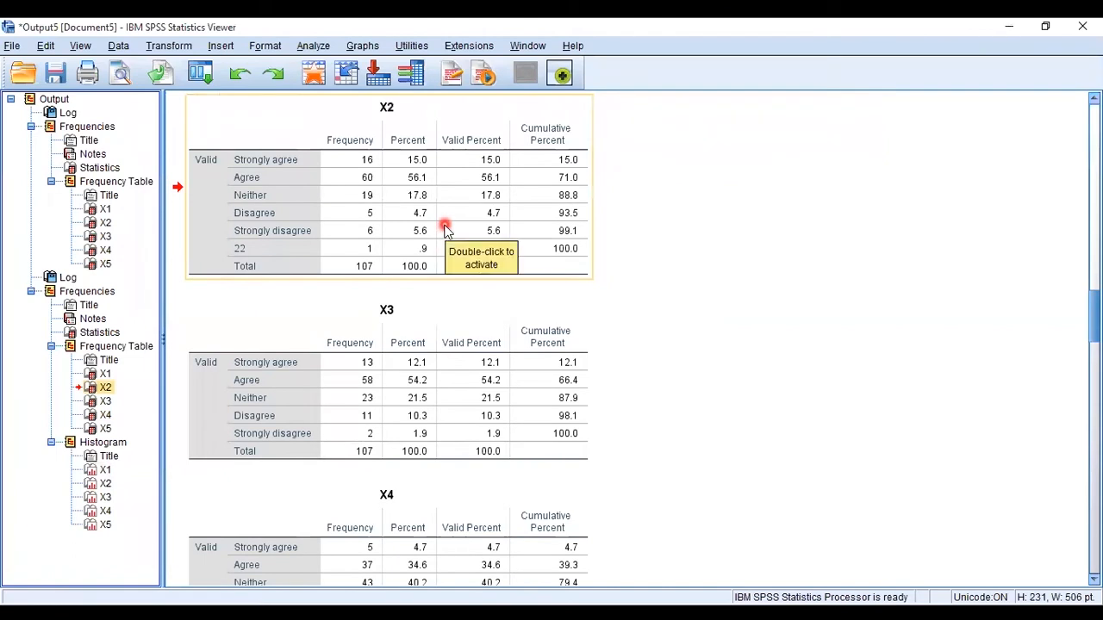
pyautogui.click(103, 483)
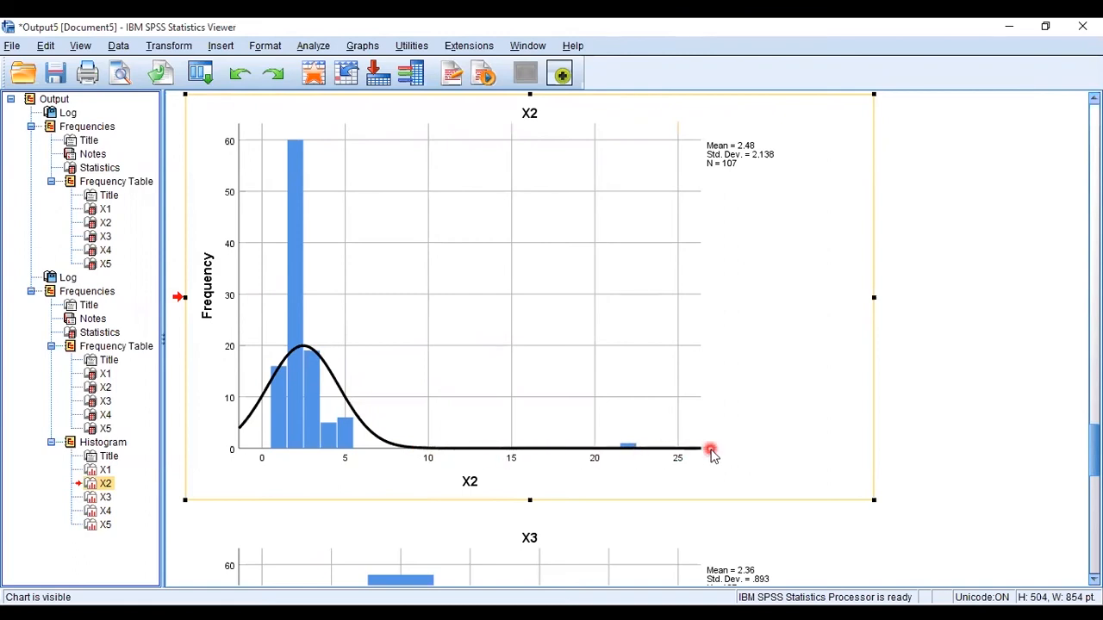
pyautogui.click(105, 401)
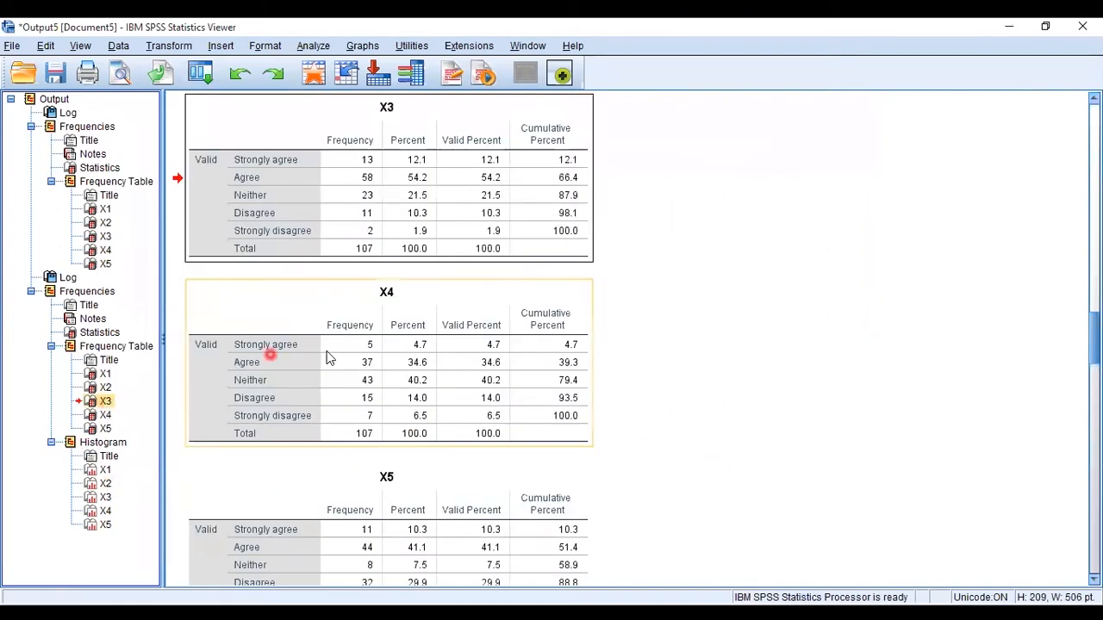
pyautogui.moveTo(341, 360); pyautogui.dragTo(102, 502)
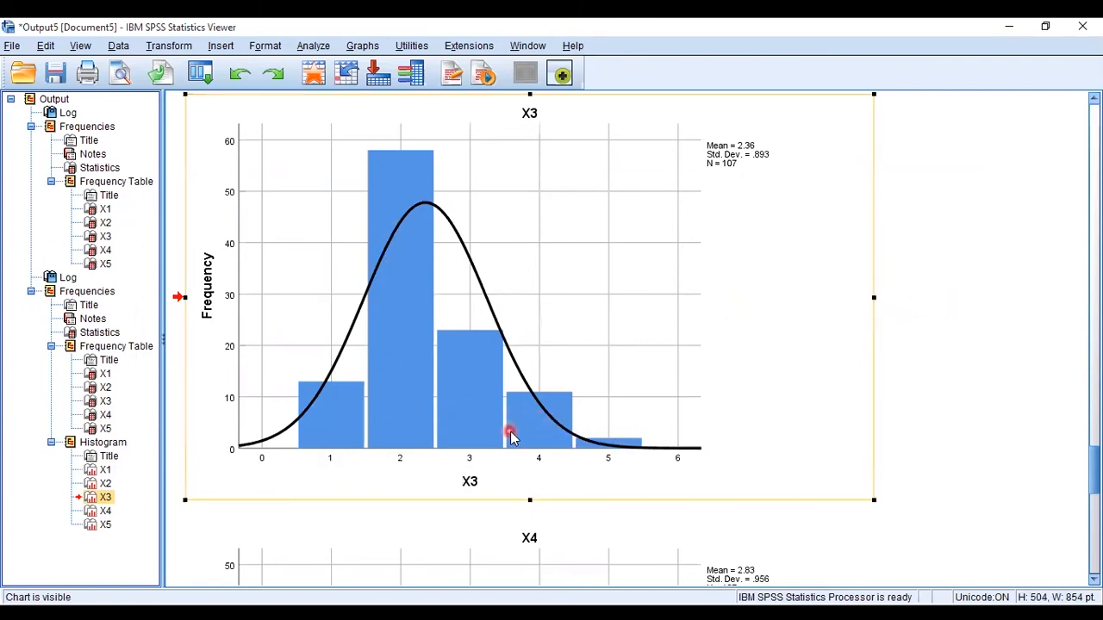
# - Check the X4 and X5 frequency tables and histograms for outliers, and compare the X5 distribution with the X3 histogram
pyautogui.click(102, 416)
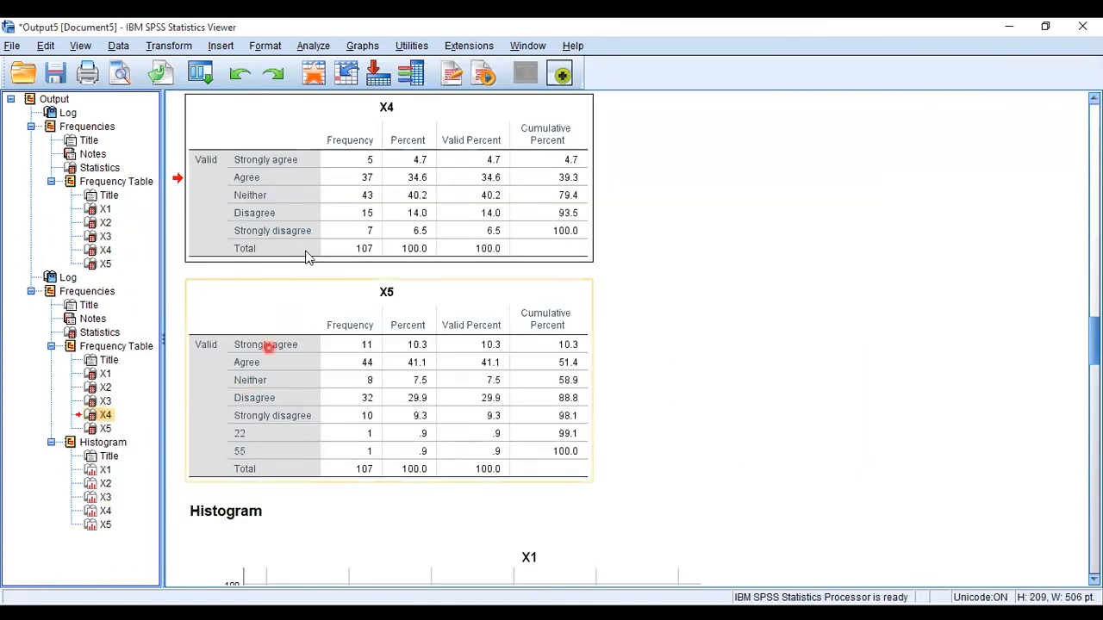
pyautogui.click(103, 511)
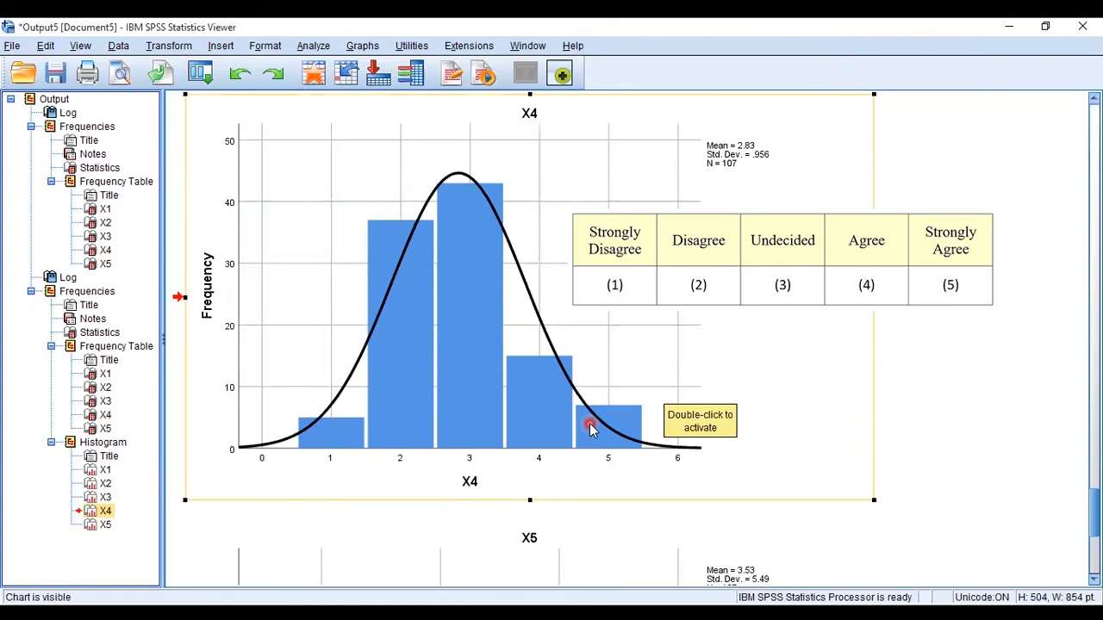
pyautogui.click(104, 429)
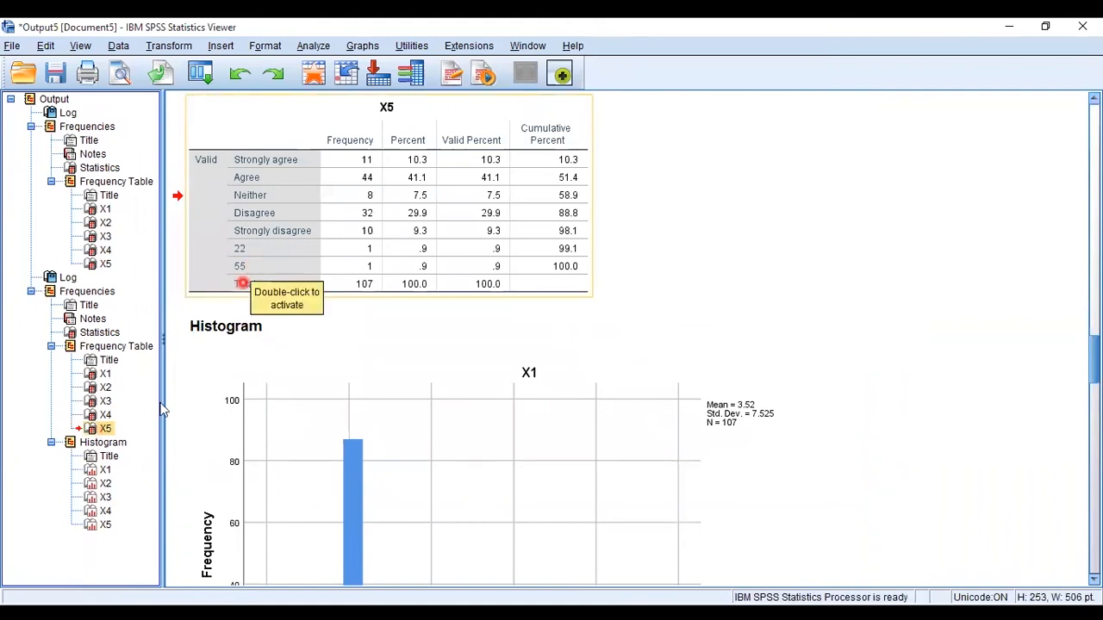
pyautogui.click(105, 525)
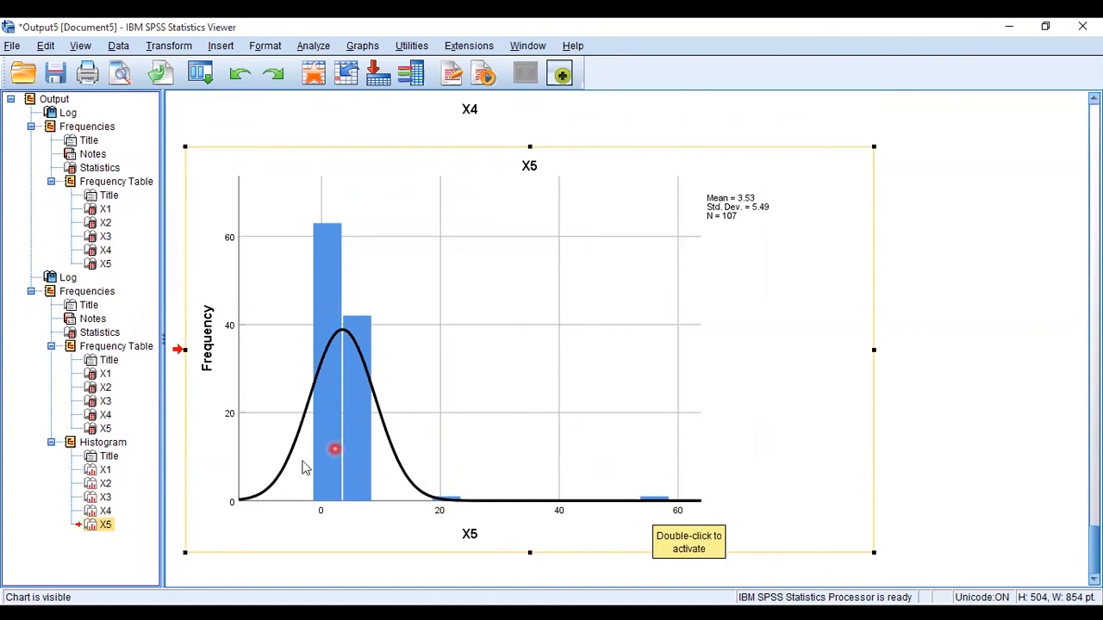
pyautogui.click(105, 497)
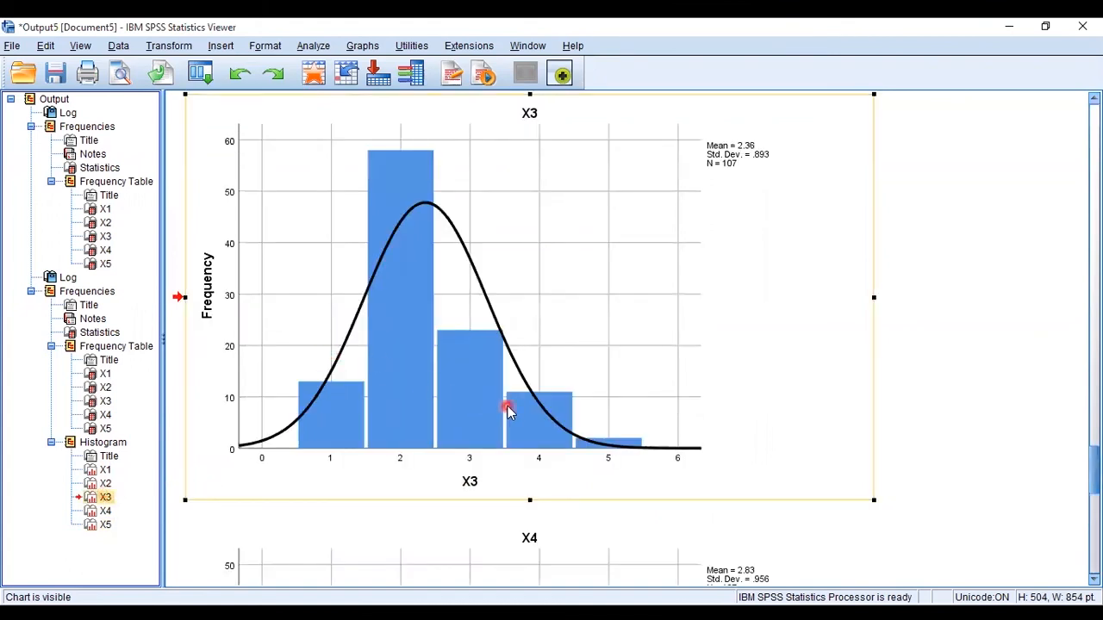
pyautogui.click(105, 525)
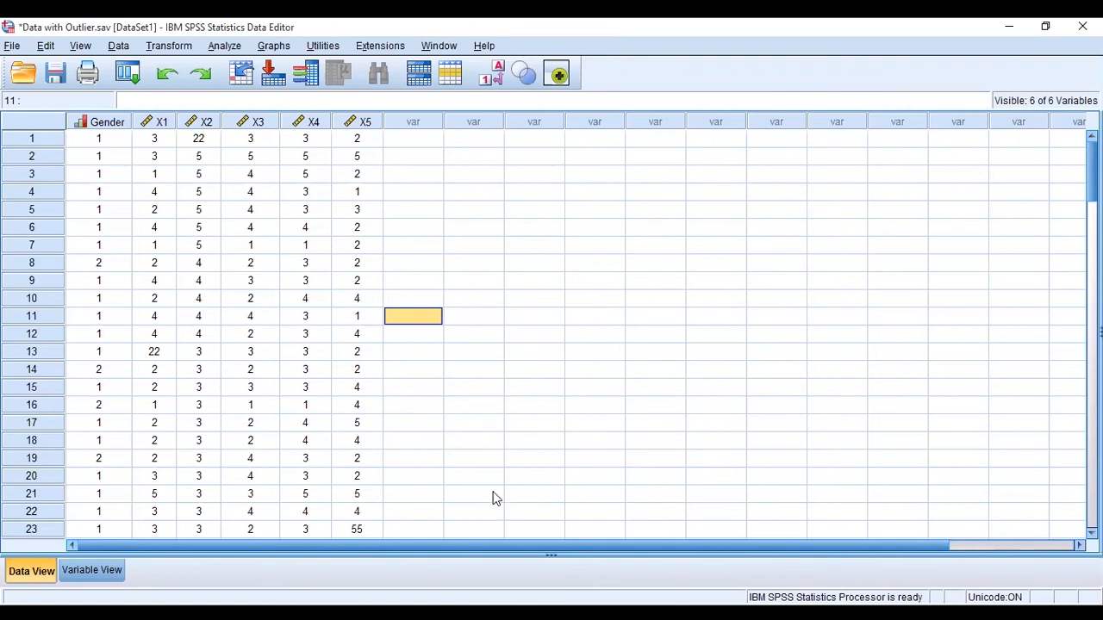
# - Sort the dataset by X1 in descending order and select the out-of-range X1 values in rows 1 to 3
pyautogui.click(161, 122)
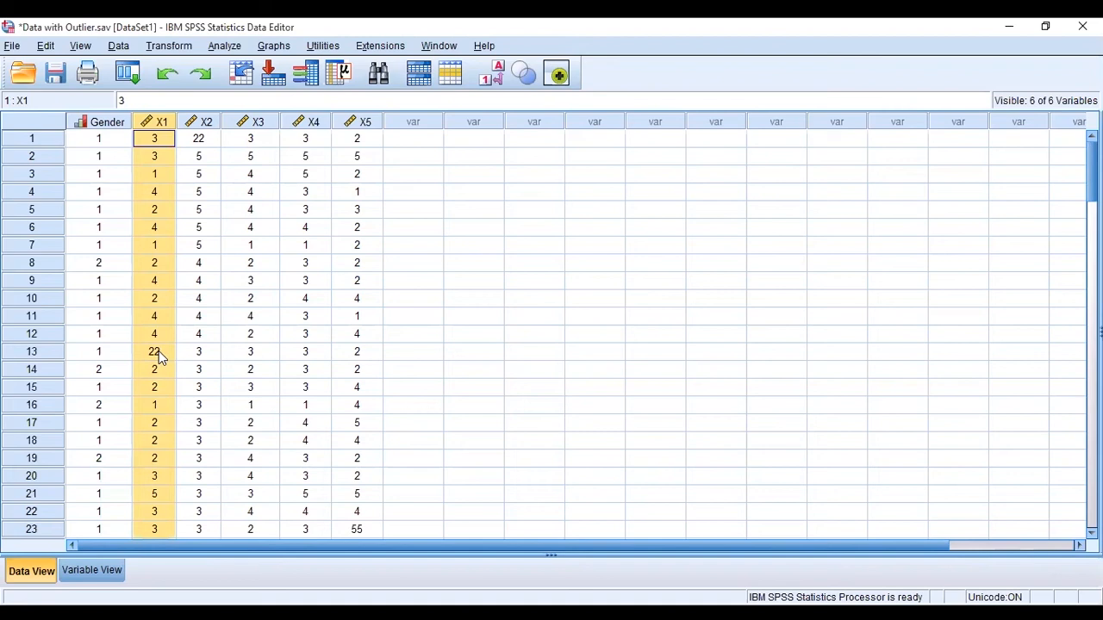
pyautogui.rightClick(155, 120)
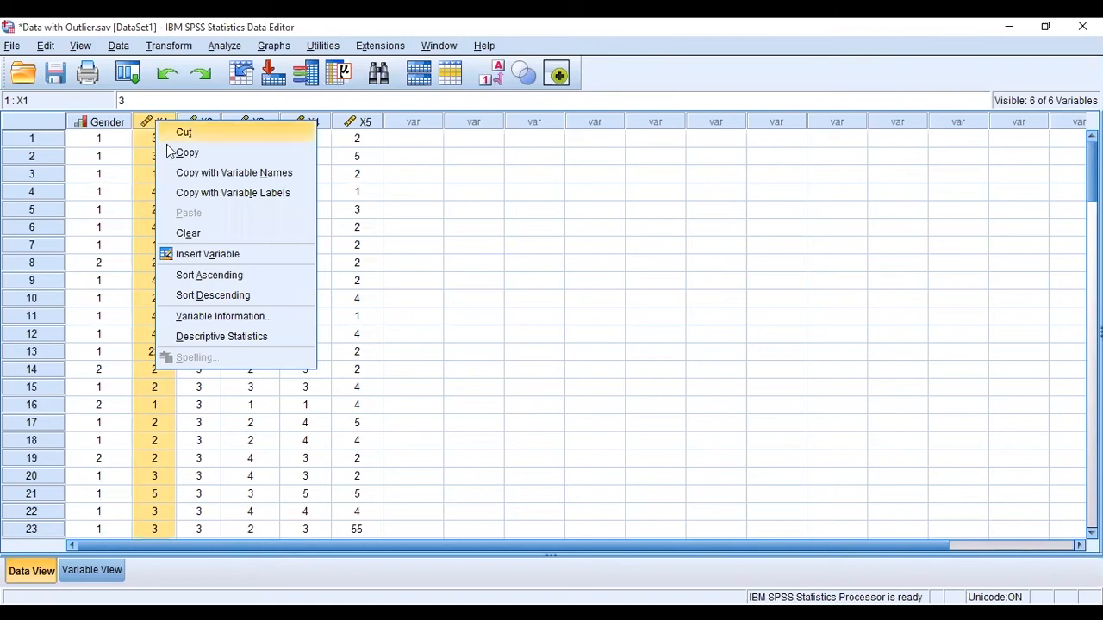
pyautogui.click(198, 295)
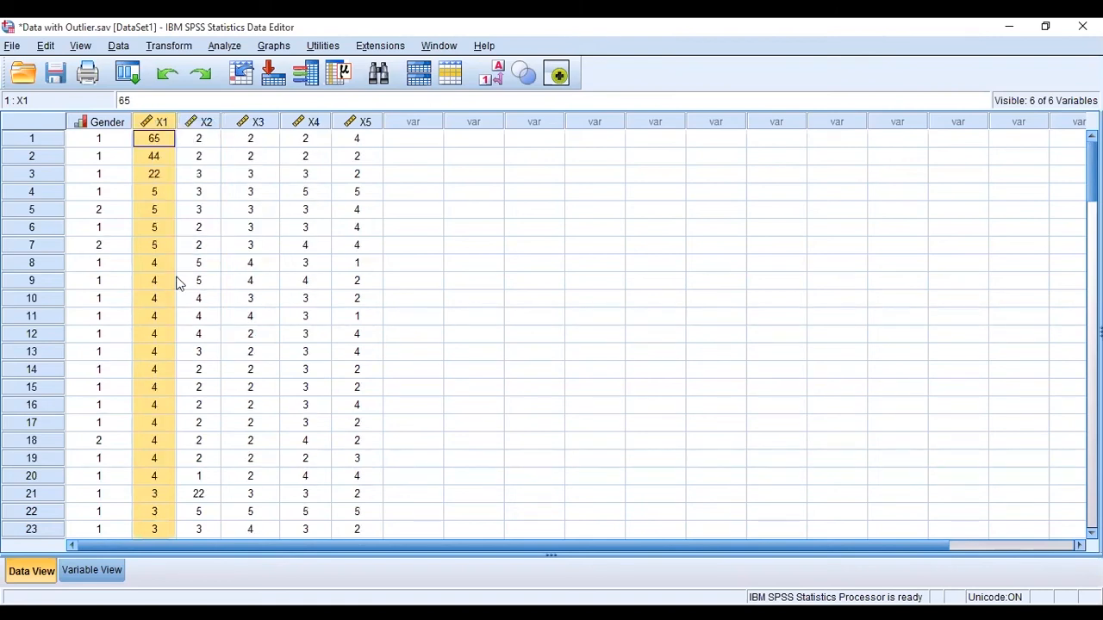
pyautogui.click(151, 231)
pyautogui.moveTo(151, 142); pyautogui.dragTo(153, 170)
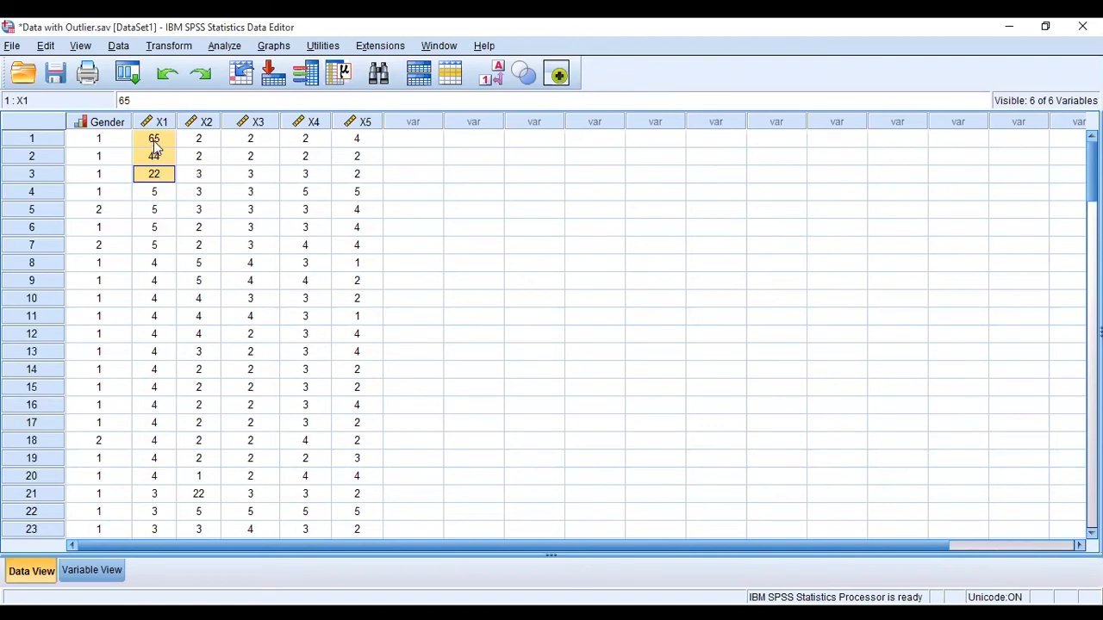
# - Replace the out-of-range X1 values in rows 1, 2 and 3 with 3, 4 and 2
pyautogui.click(156, 141)
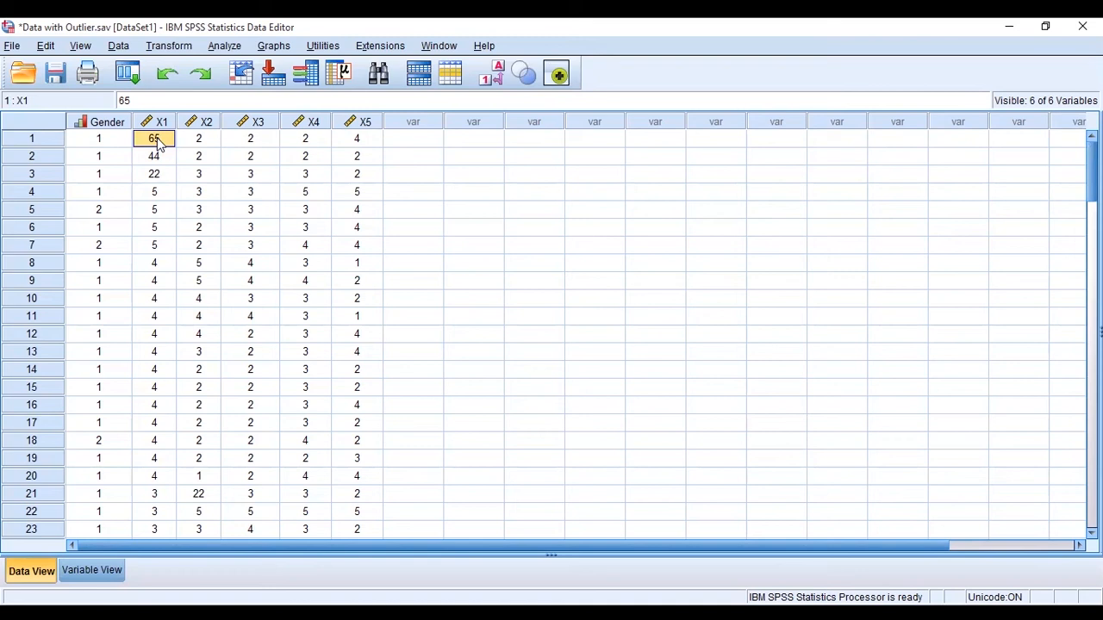
pyautogui.write('3')
pyautogui.click(191, 160)
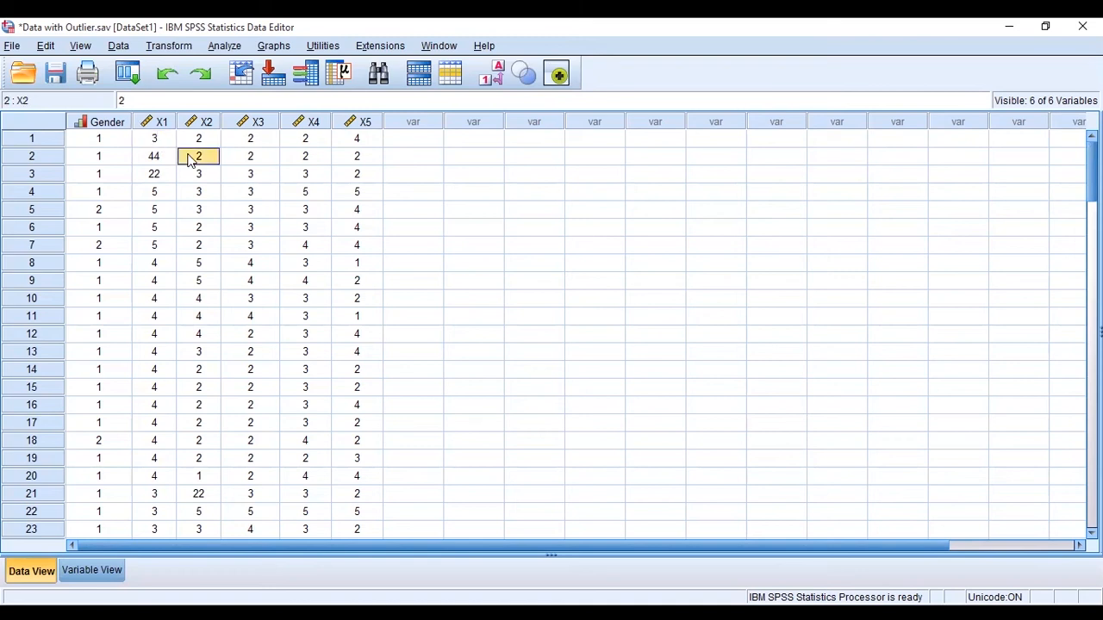
pyautogui.click(166, 155)
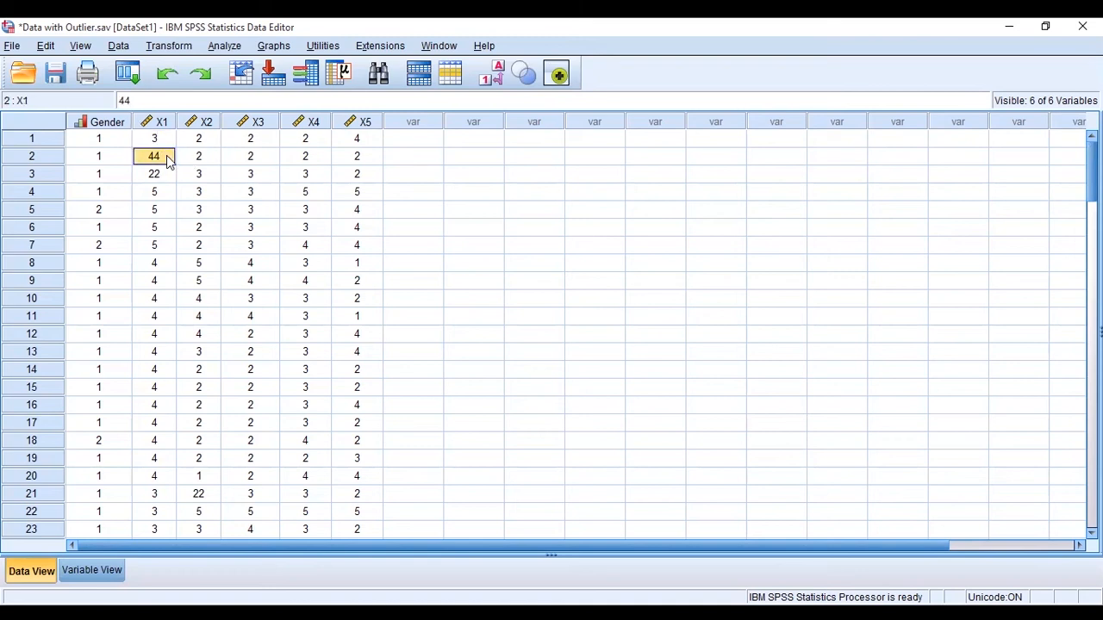
pyautogui.write('4')
pyautogui.click(167, 181)
pyautogui.write('2')
pyautogui.click(577, 270)
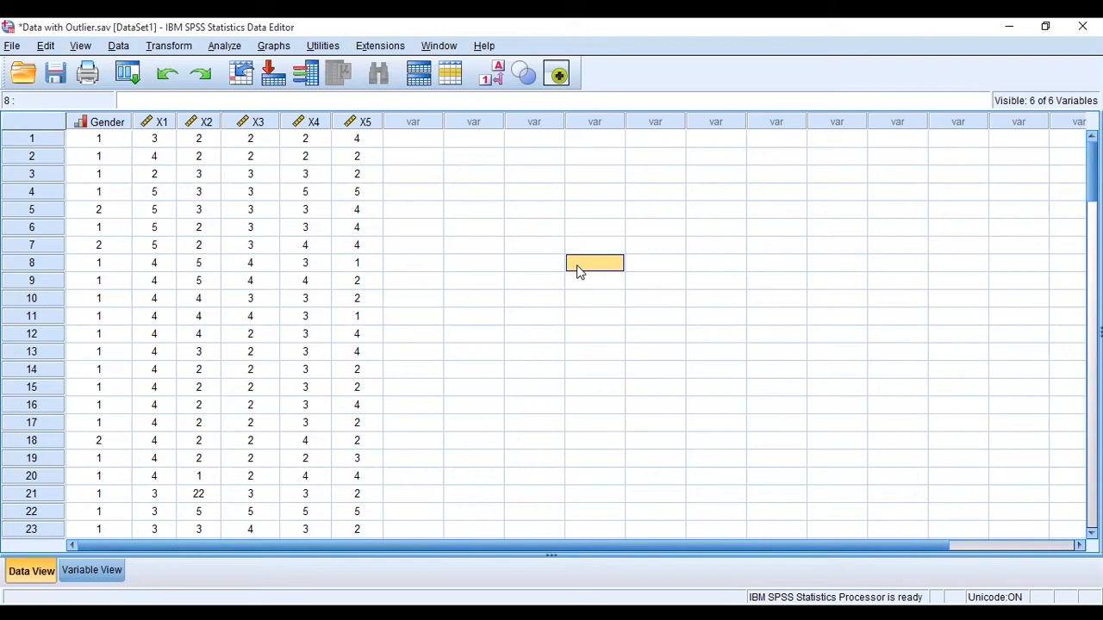
# - Undo the three X1 replacements in rows 1 to 3
pyautogui.click(166, 76)
pyautogui.click(161, 77)
pyautogui.click(161, 77)
# - Open the Chart Builder, reset its previous chart settings and show the Boxplot chart types
pyautogui.click(268, 48)
pyautogui.moveTo(310, 173)
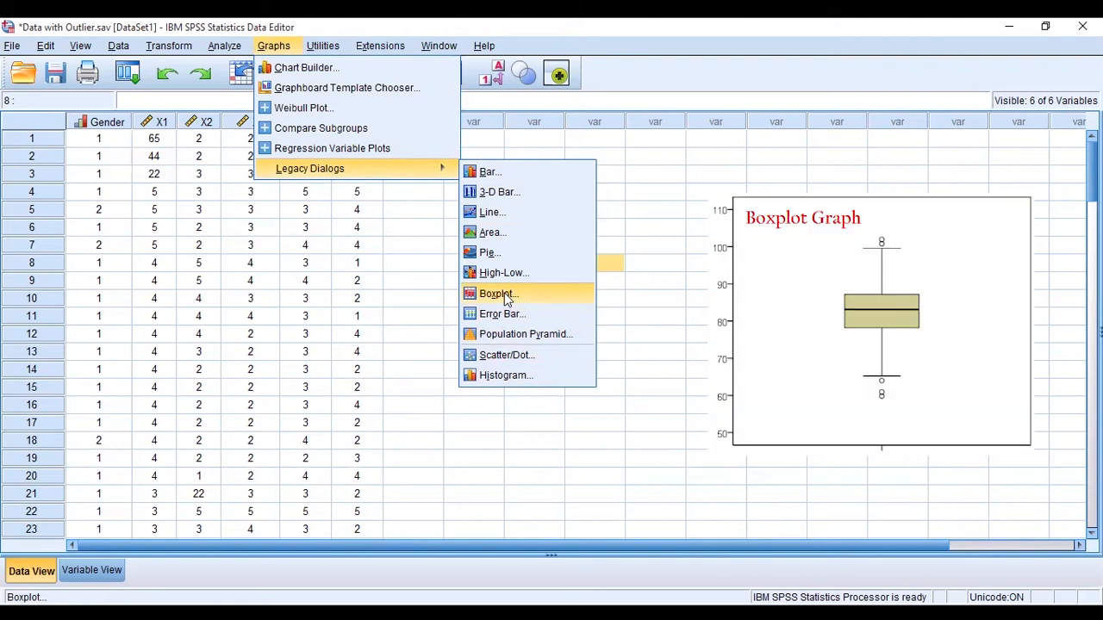
pyautogui.click(314, 67)
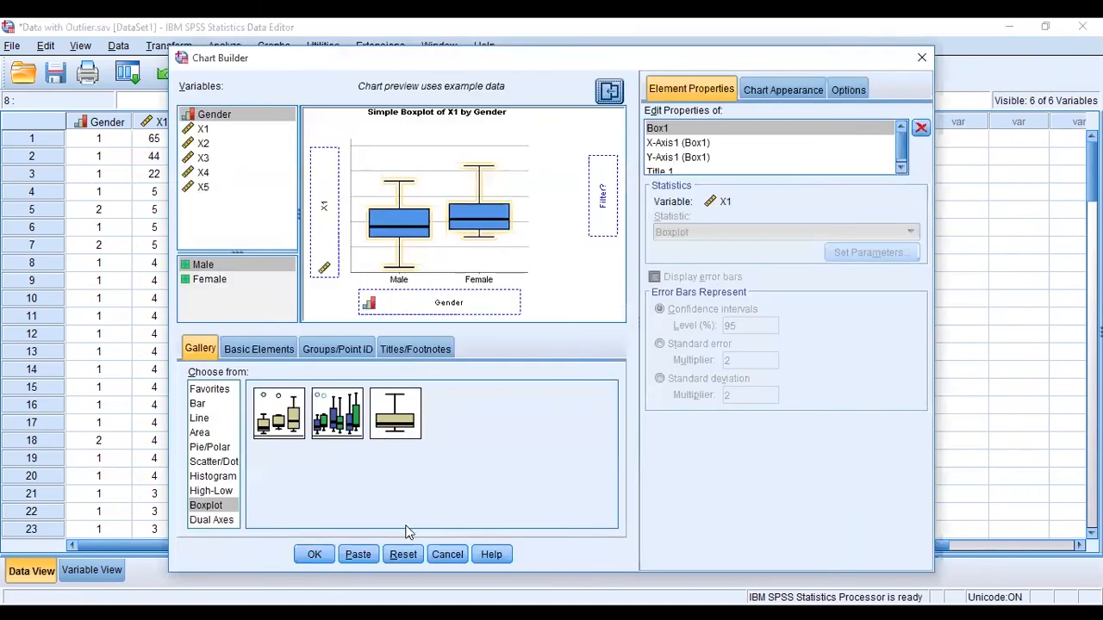
pyautogui.click(403, 554)
pyautogui.click(206, 477)
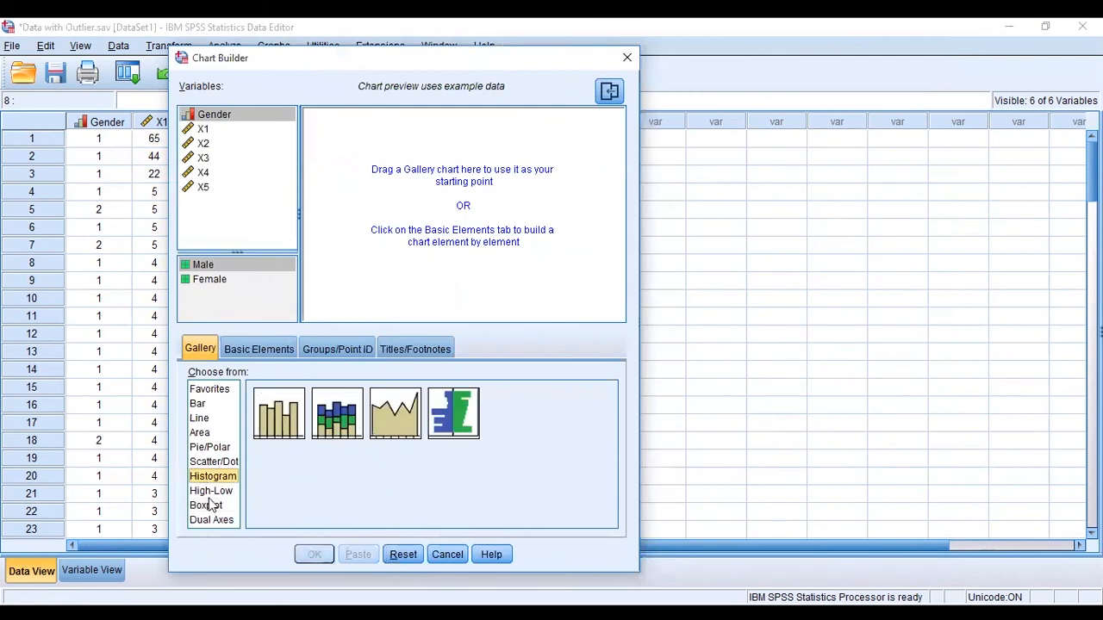
pyautogui.click(209, 391)
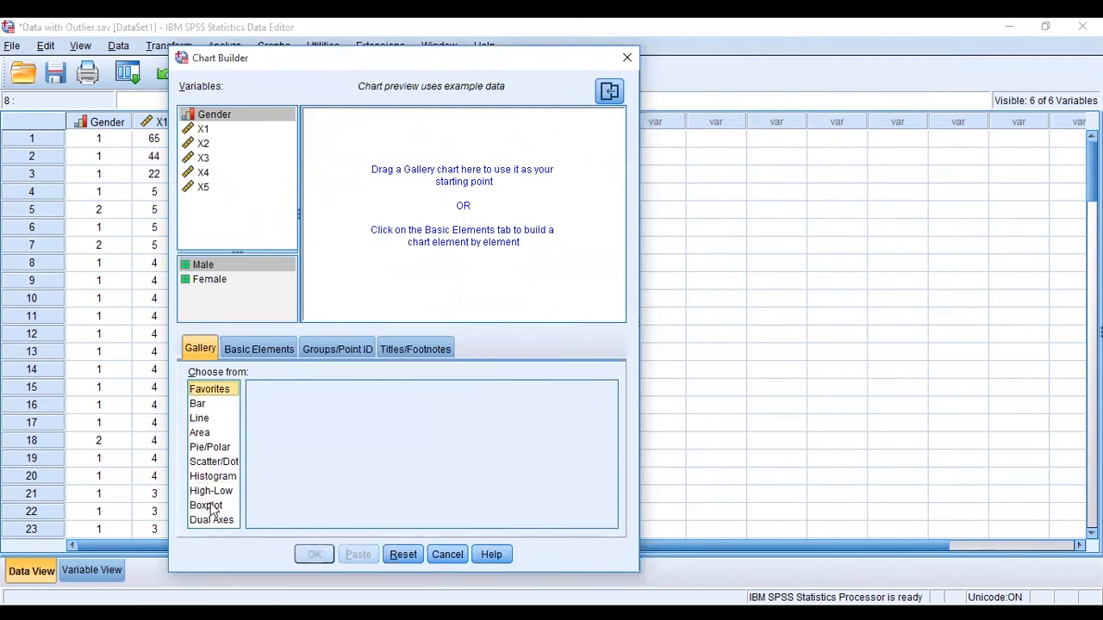
pyautogui.click(209, 506)
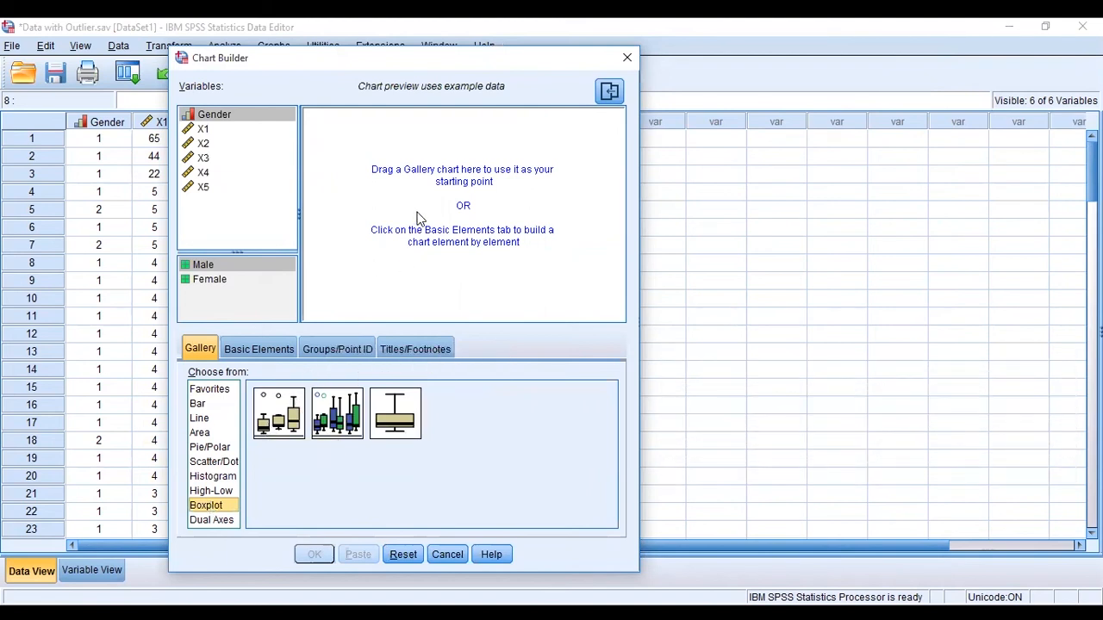
# - Create a simple boxplot with Gender on the x-axis and X1 on the y-axis
pyautogui.moveTo(293, 407); pyautogui.dragTo(418, 218)
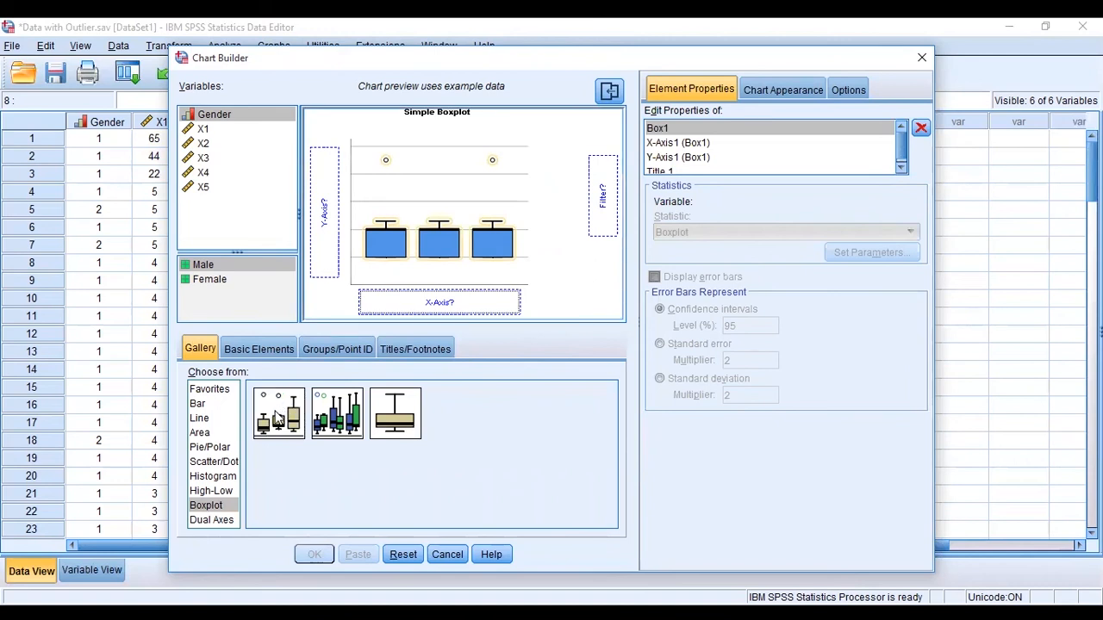
pyautogui.moveTo(244, 115); pyautogui.dragTo(425, 302)
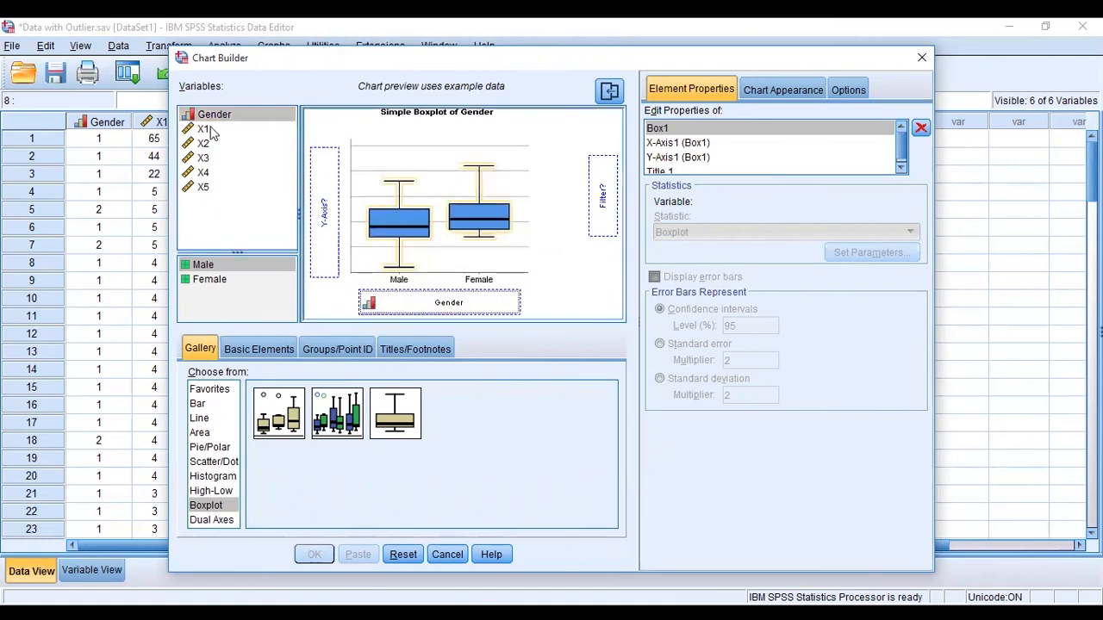
pyautogui.moveTo(208, 130); pyautogui.dragTo(319, 216)
pyautogui.click(314, 554)
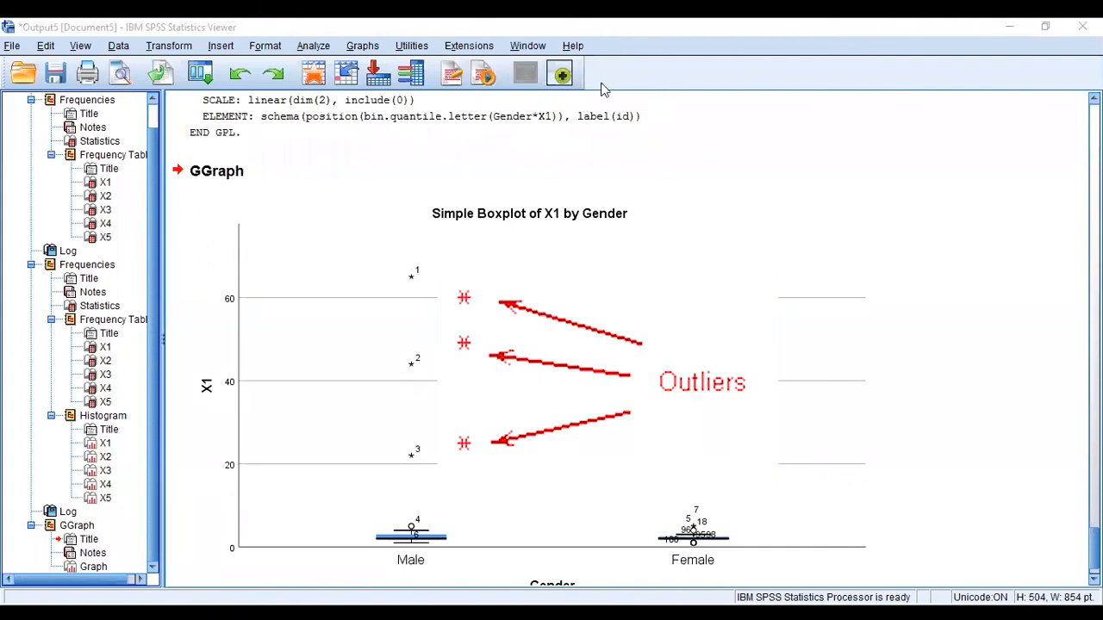
# - Examine the outliers marked in the X1 boxplot and look up case 1's X1 value in the dataset
pyautogui.click(409, 528)
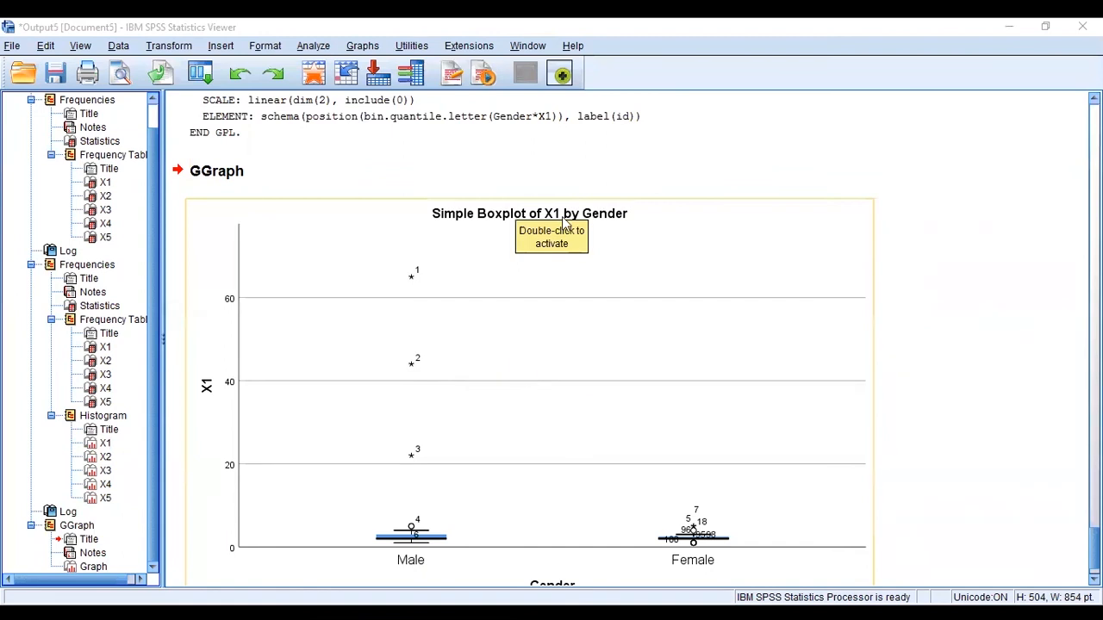
pyautogui.hotkey('alt', 'Tab')
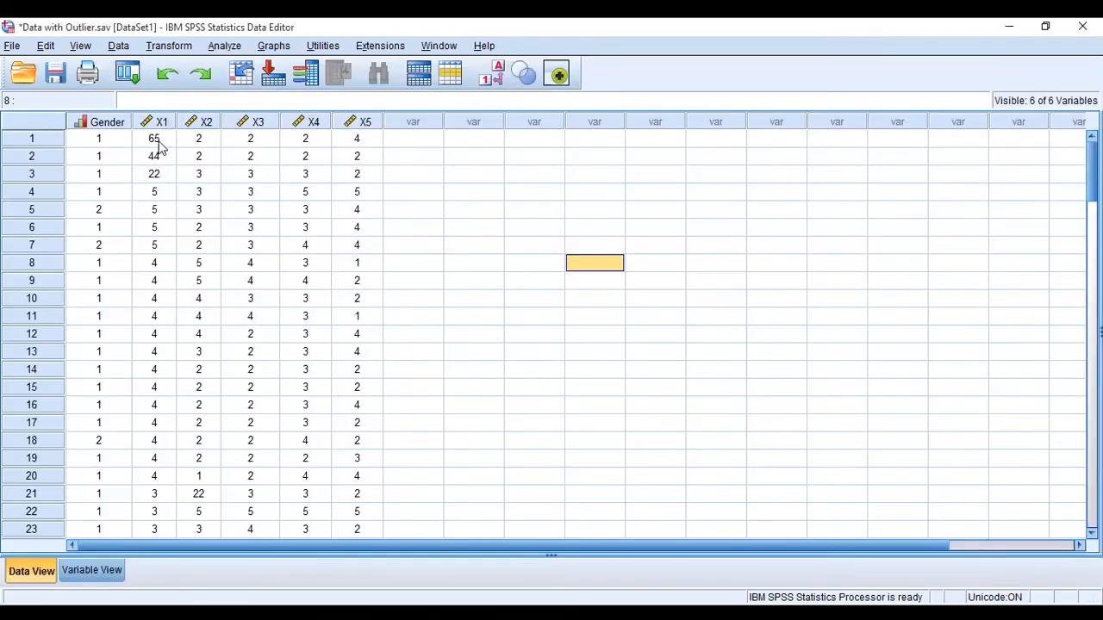
pyautogui.click(155, 140)
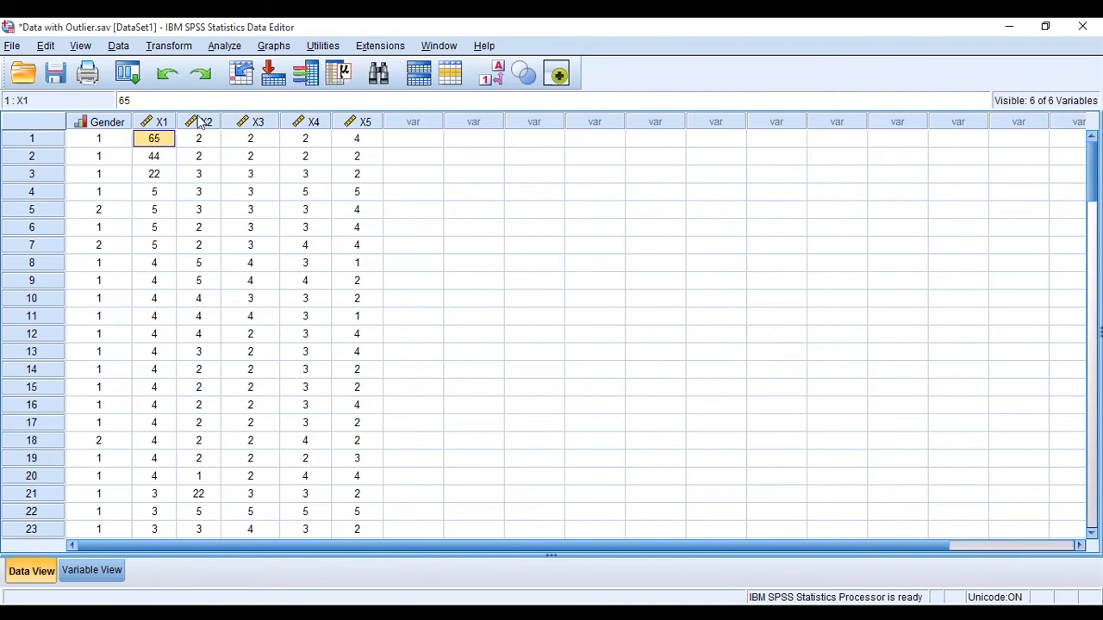
pyautogui.click(129, 74)
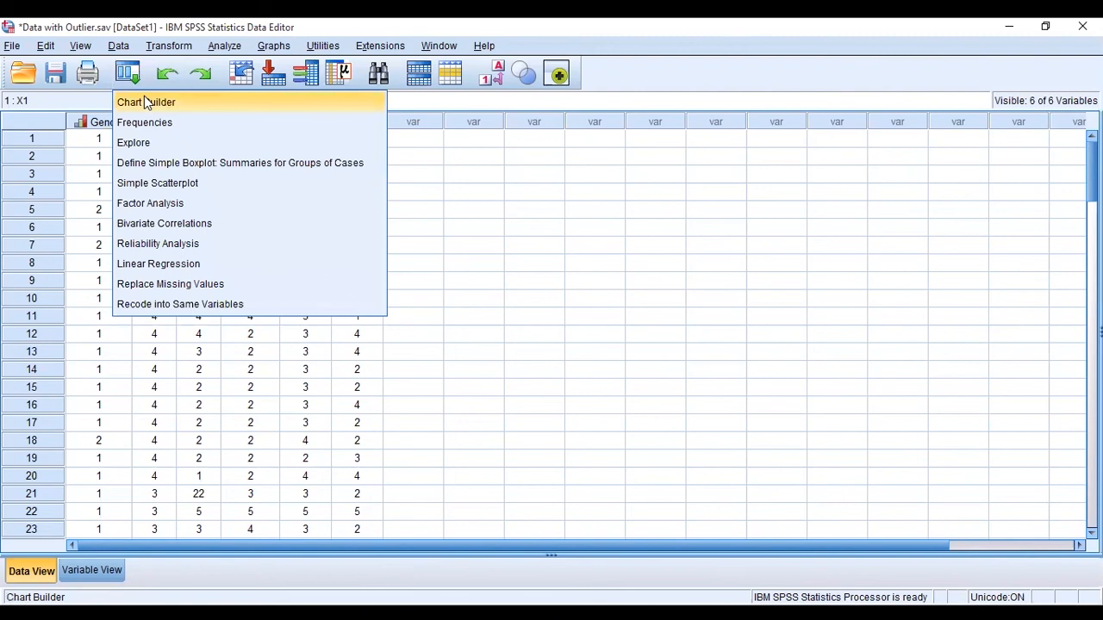
pyautogui.click(591, 245)
pyautogui.scroll(-4, 476, 211)
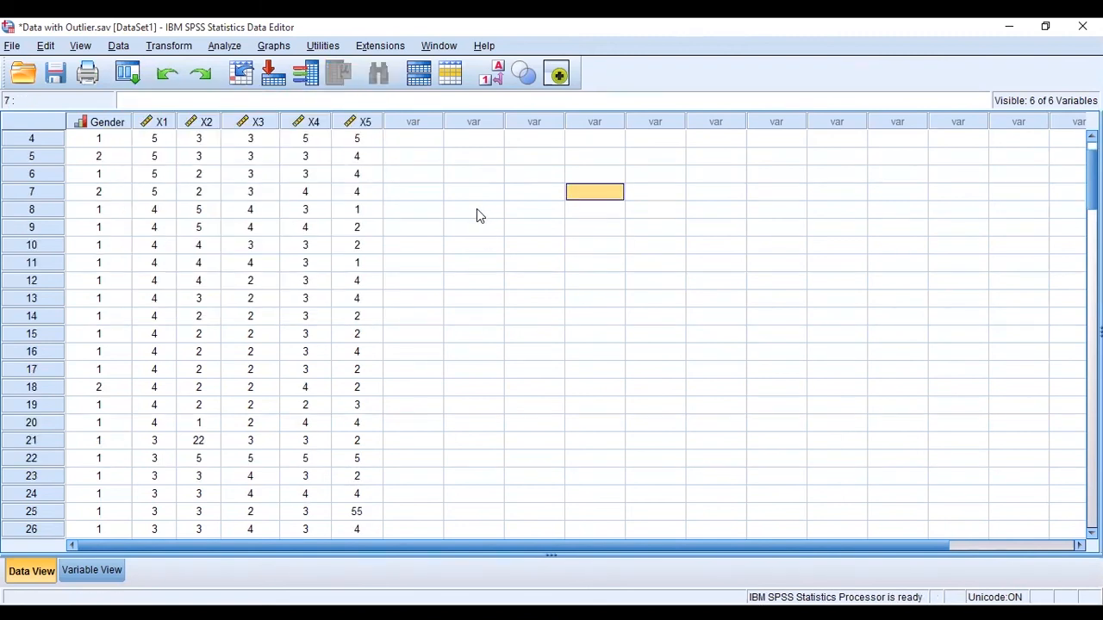
pyautogui.scroll(4, 478, 215)
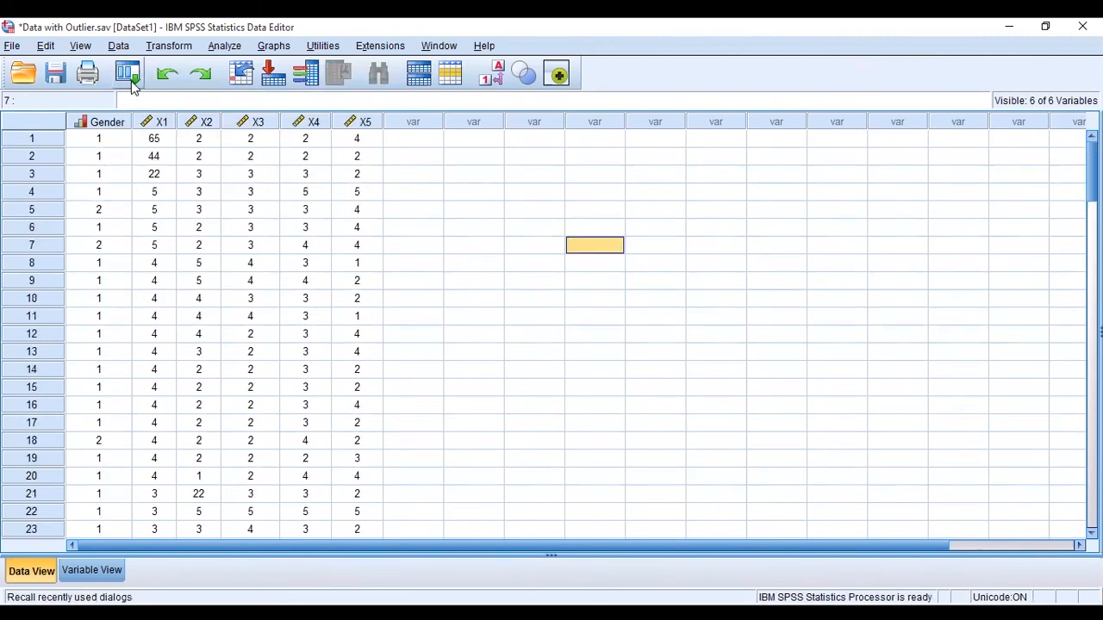
# - Create a simple boxplot of X5 by Gender by replacing X1 with X5 on the y-axis
pyautogui.click(128, 76)
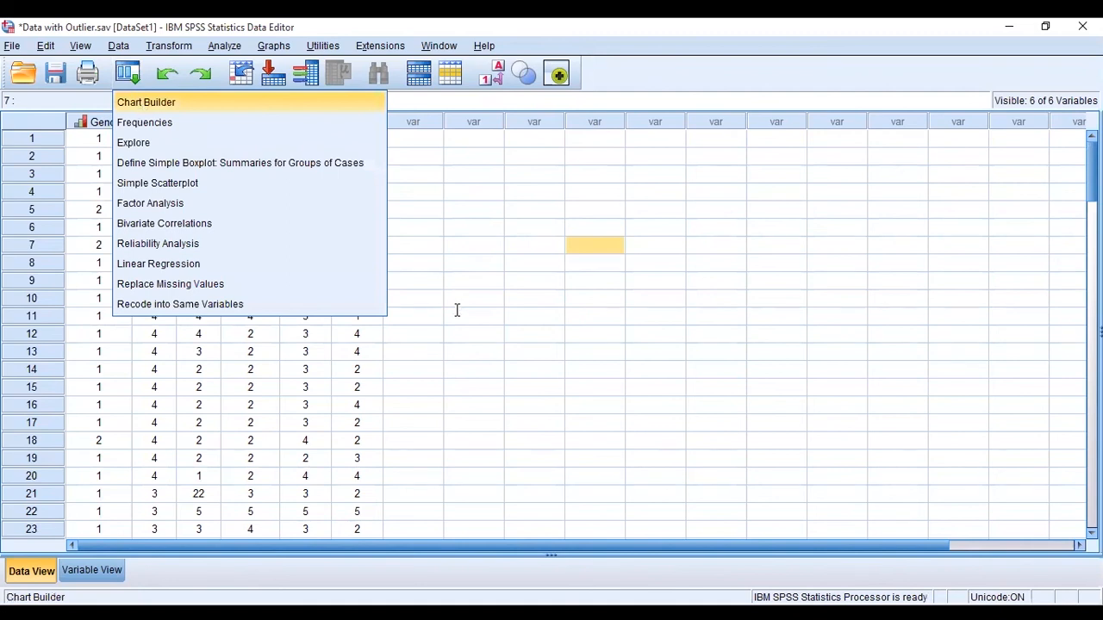
pyautogui.click(229, 105)
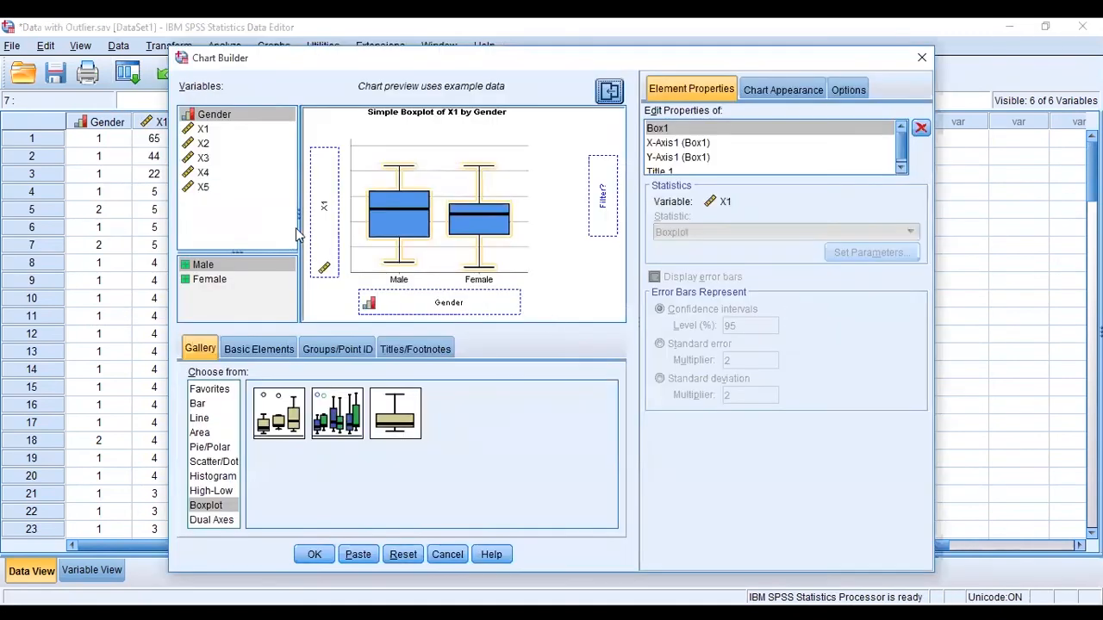
pyautogui.moveTo(324, 208); pyautogui.dragTo(185, 151)
pyautogui.moveTo(203, 187); pyautogui.dragTo(323, 233)
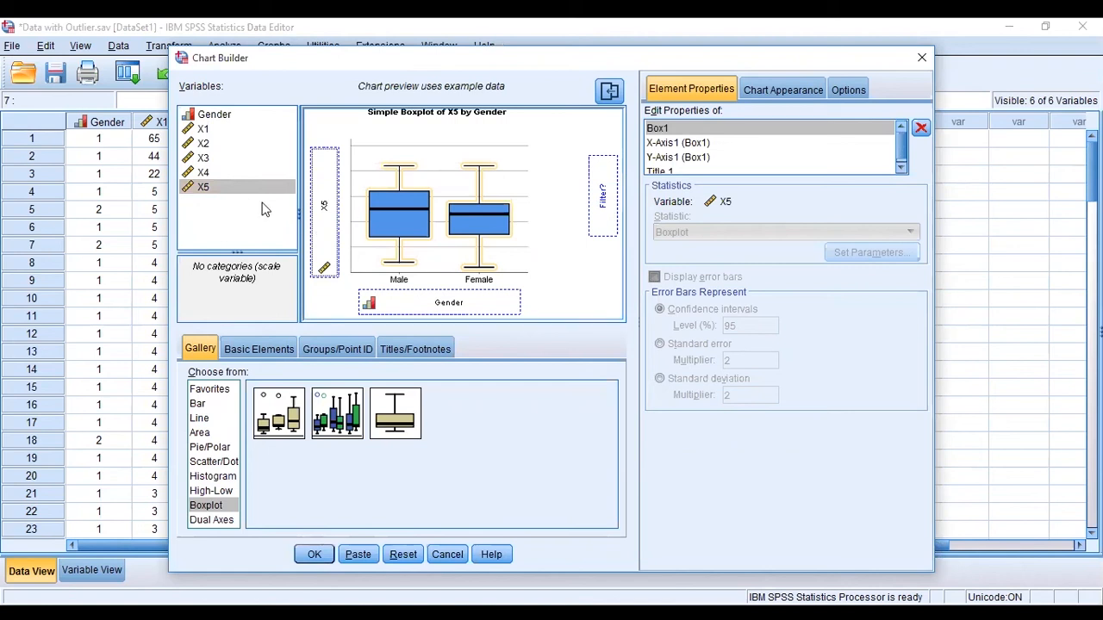
pyautogui.moveTo(265, 209); pyautogui.dragTo(324, 217)
pyautogui.click(310, 556)
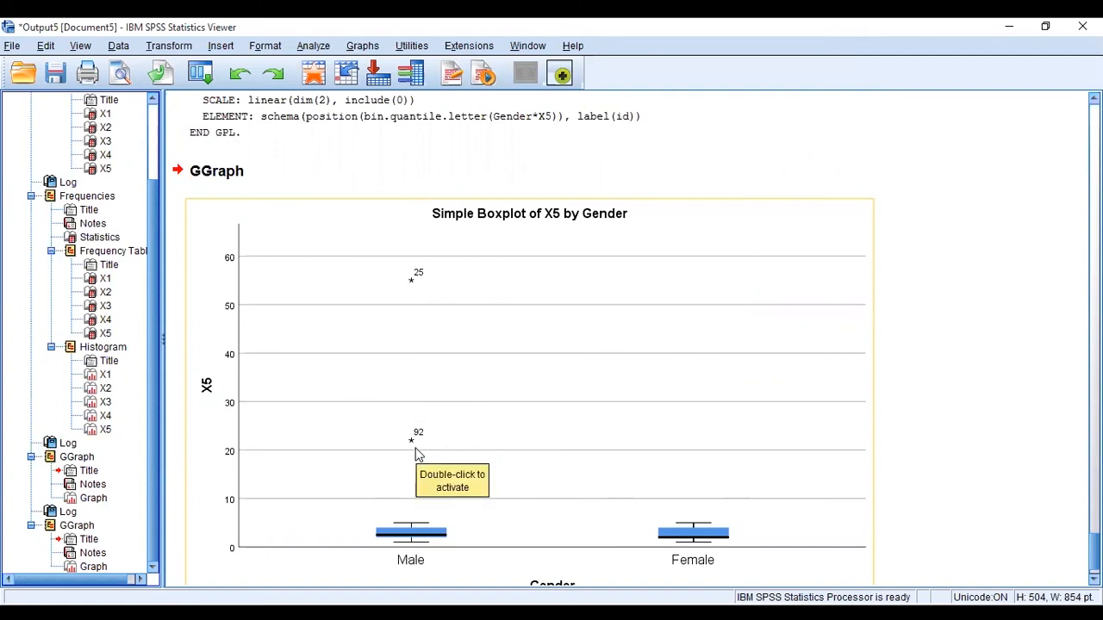
# - Examine the outliers marked in the X5 boxplot and look up case 25 in the dataset
pyautogui.moveTo(406, 301); pyautogui.dragTo(429, 200)
pyautogui.click(314, 74)
pyautogui.click(494, 351)
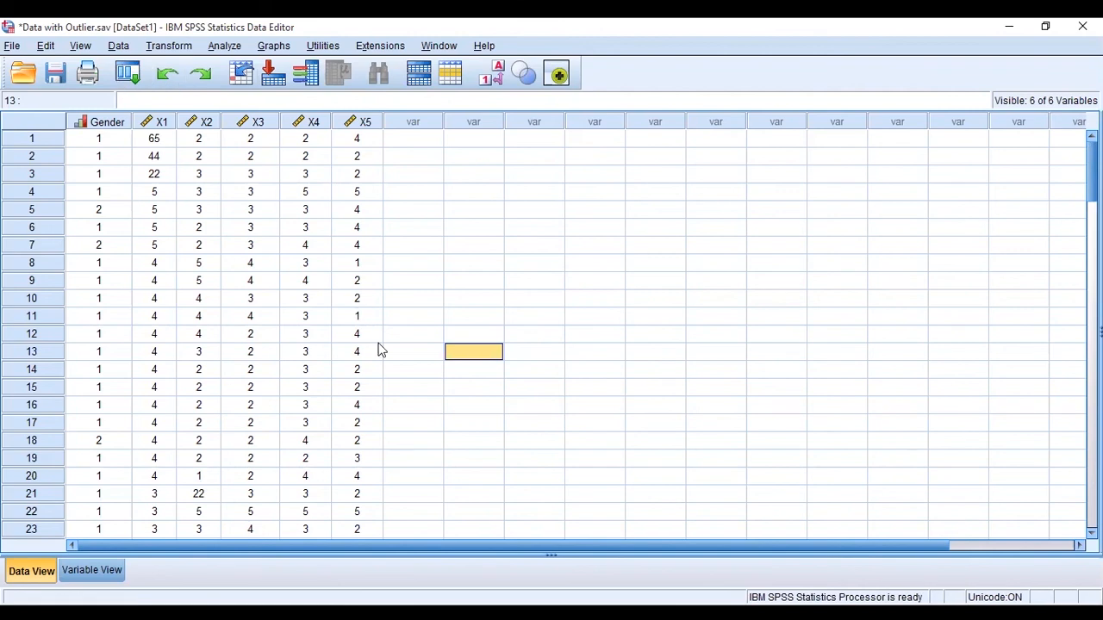
pyautogui.scroll(-5, 382, 349)
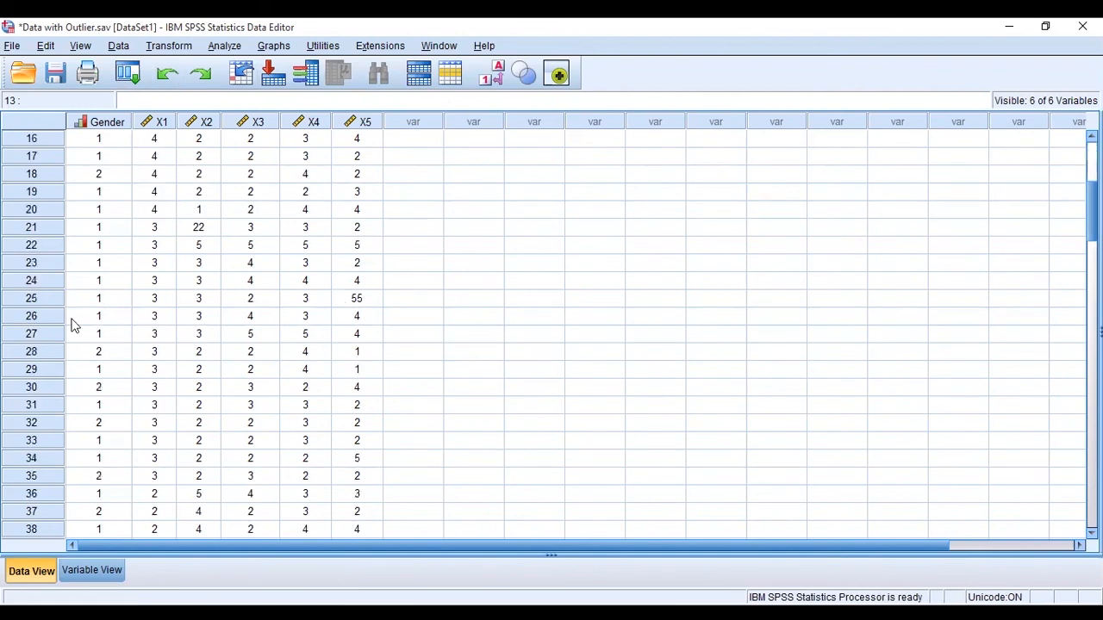
pyautogui.click(43, 302)
pyautogui.scroll(5, 310, 320)
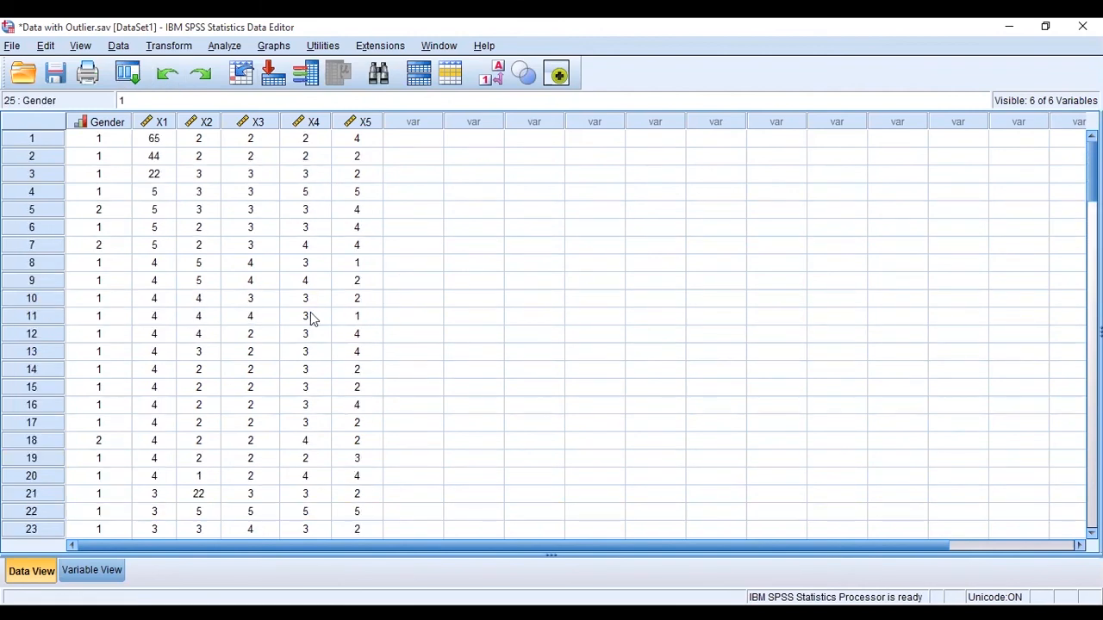
pyautogui.click(400, 323)
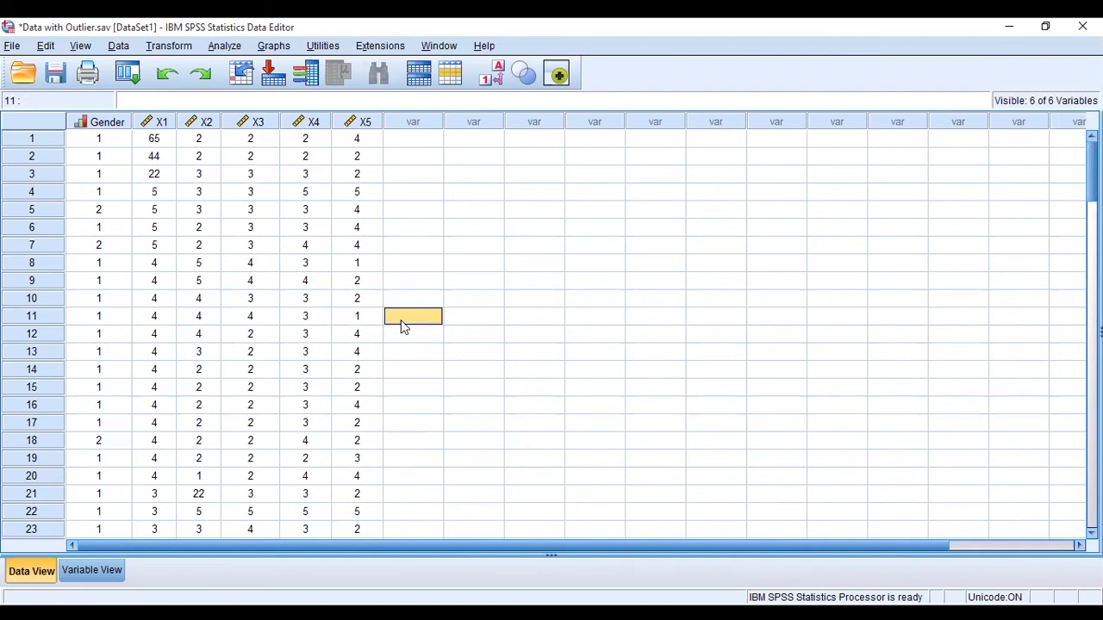
# - Jump to case number 25 in the dataset with Go to Case
pyautogui.click(46, 47)
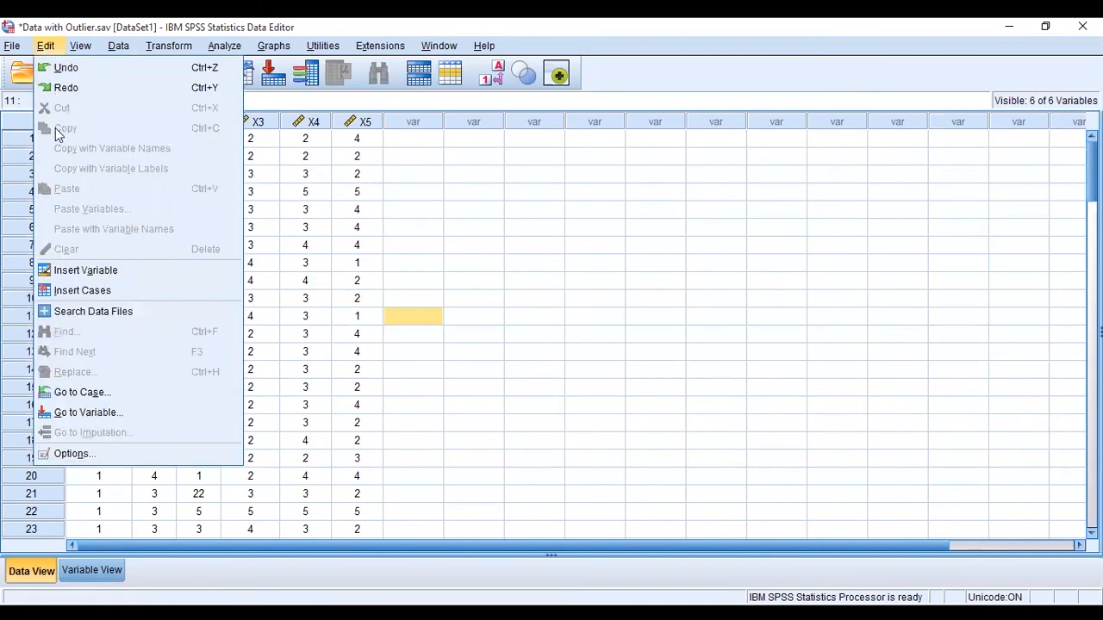
pyautogui.click(80, 394)
pyautogui.moveTo(495, 333); pyautogui.dragTo(476, 333)
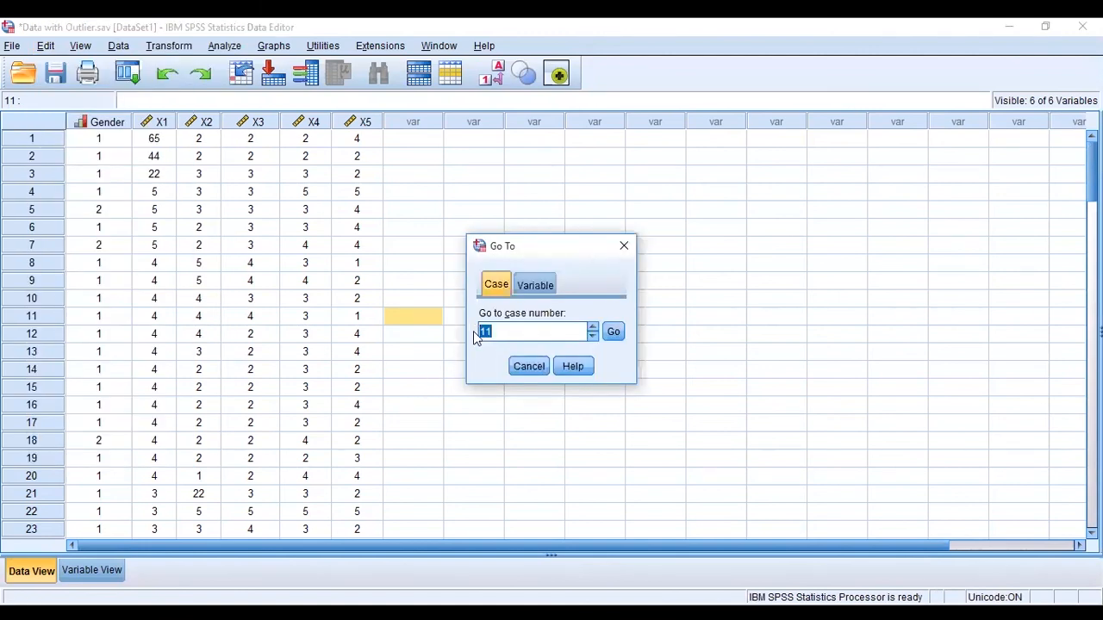
pyautogui.write('3')
pyautogui.press('BackSpace')
pyautogui.write('25')
pyautogui.click(527, 286)
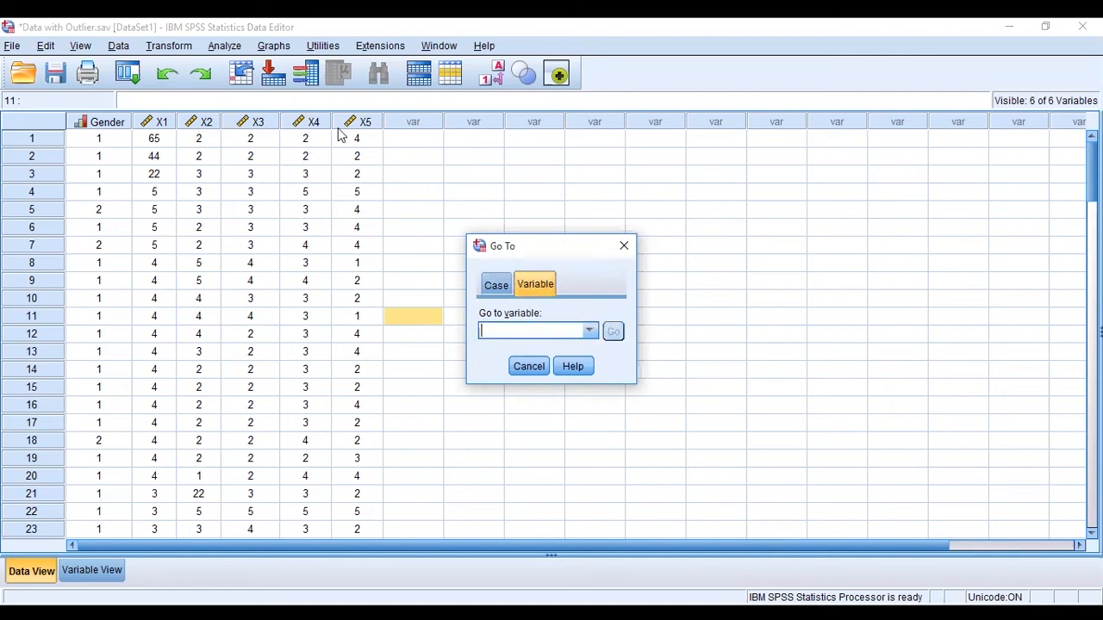
pyautogui.click(499, 289)
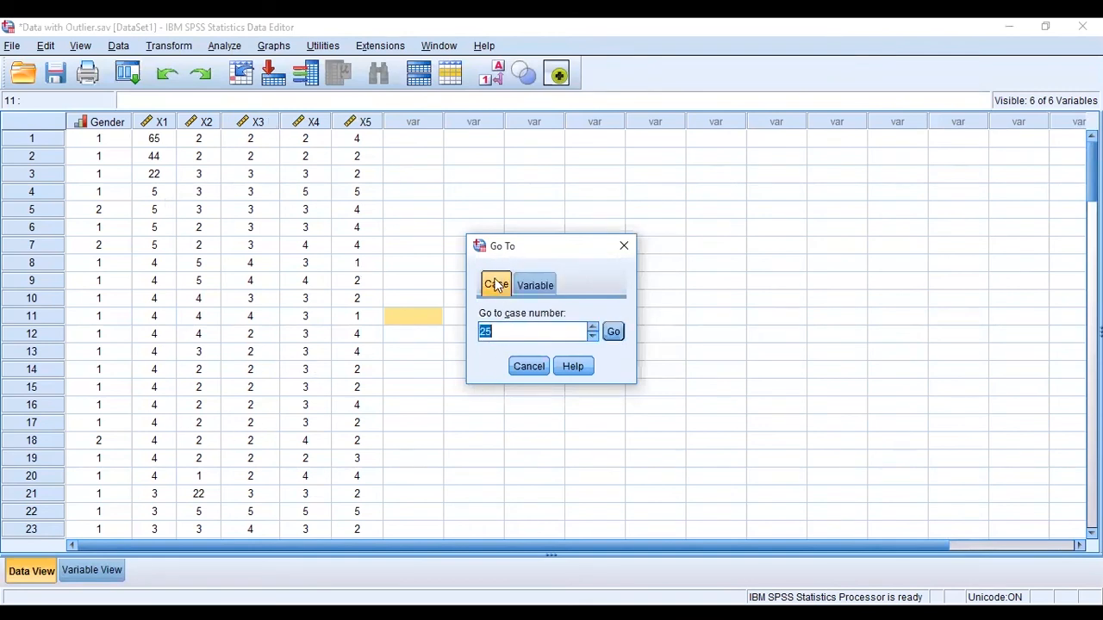
pyautogui.click(613, 332)
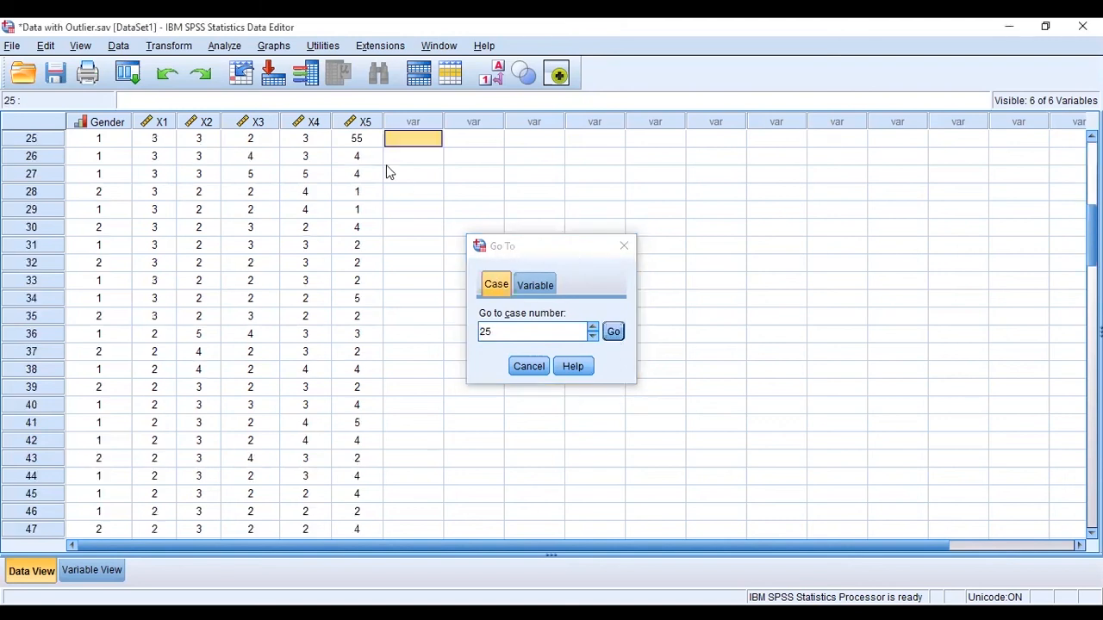
# - Set case 25's X5 value to 5
pyautogui.click(80, 140)
pyautogui.click(360, 144)
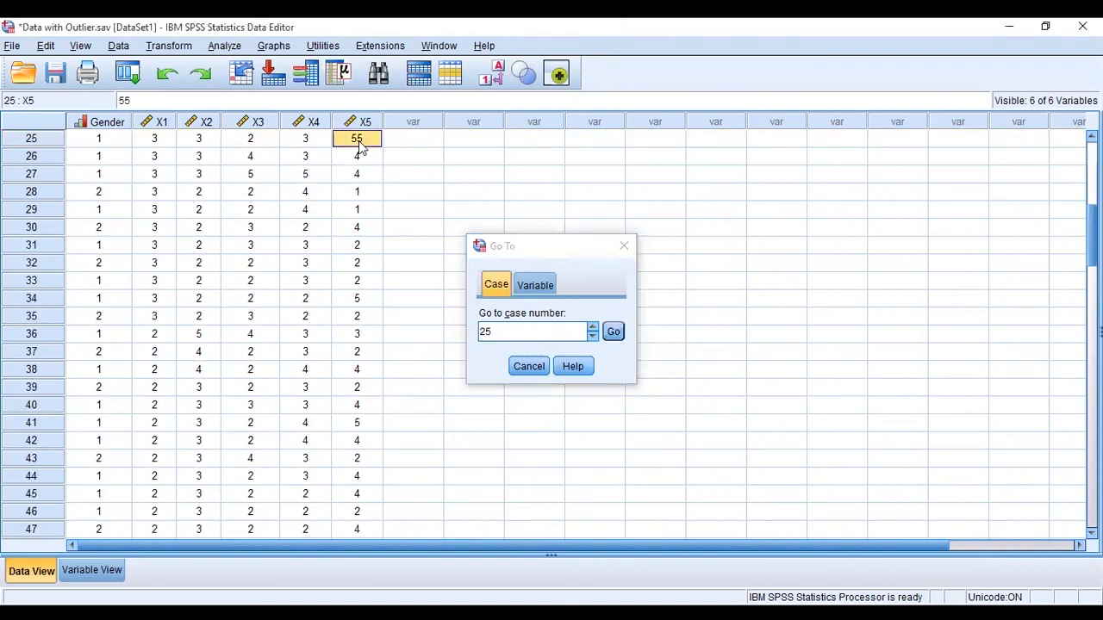
pyautogui.write('5')
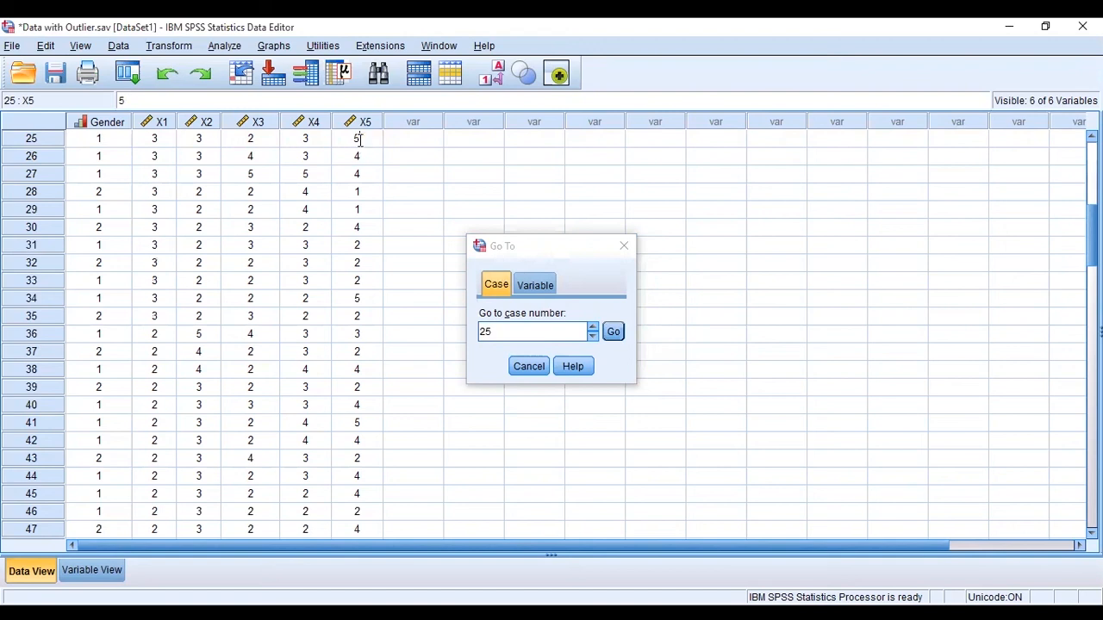
pyautogui.click(413, 263)
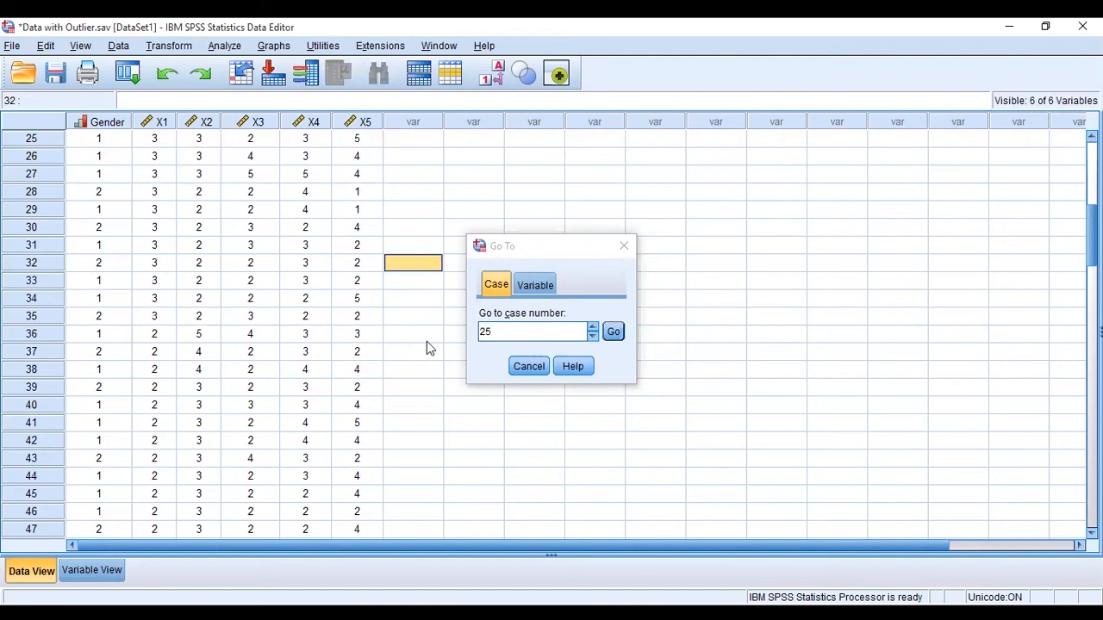
# - Jump to case number 92, the other outlier marked in the X5 boxplot
pyautogui.scroll(-7, 366, 353)
pyautogui.scroll(-9, 365, 354)
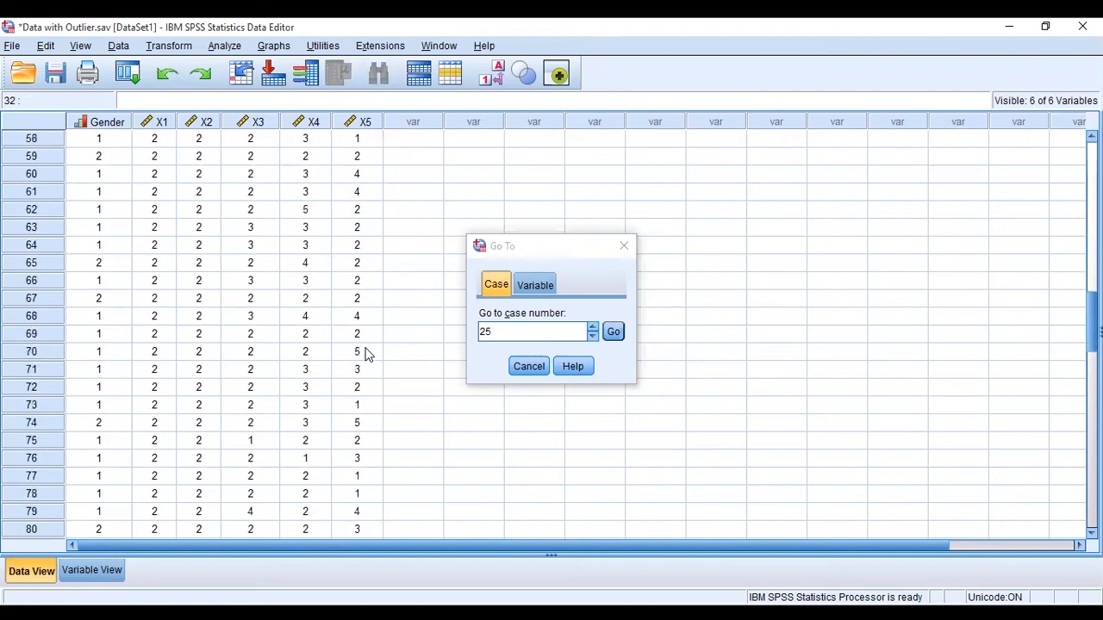
pyautogui.scroll(16, 365, 353)
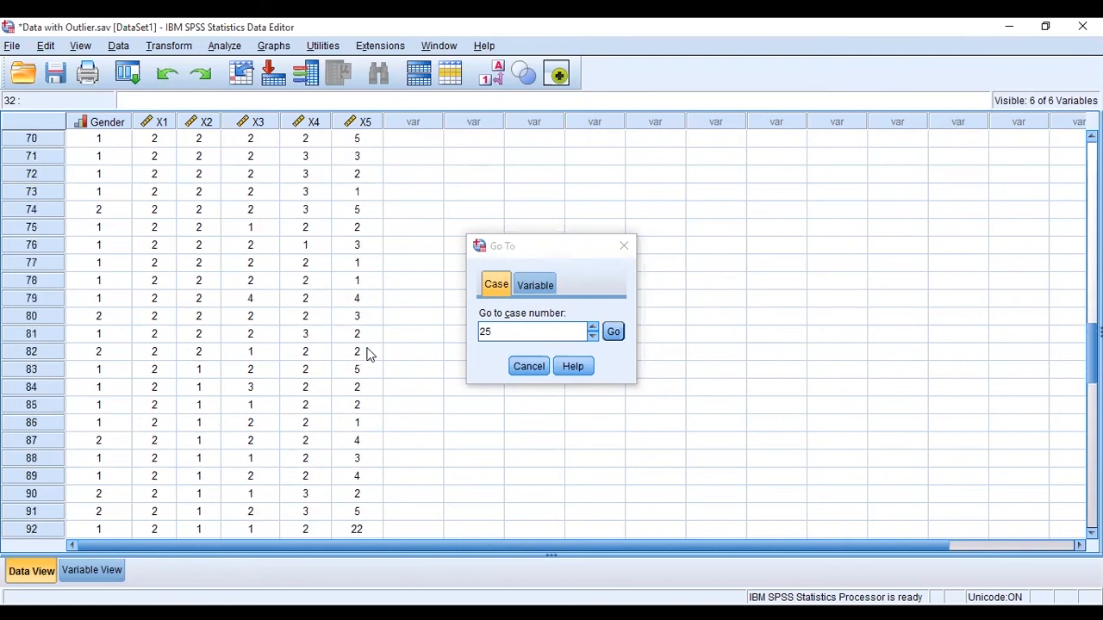
pyautogui.doubleClick(475, 333)
pyautogui.write('92')
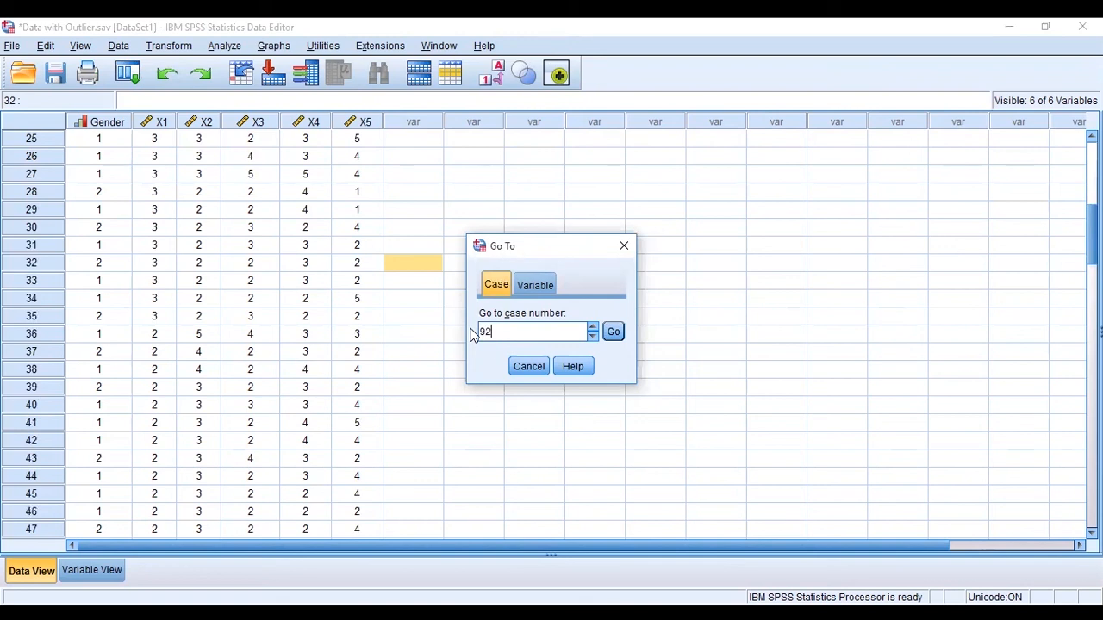
pyautogui.click(613, 333)
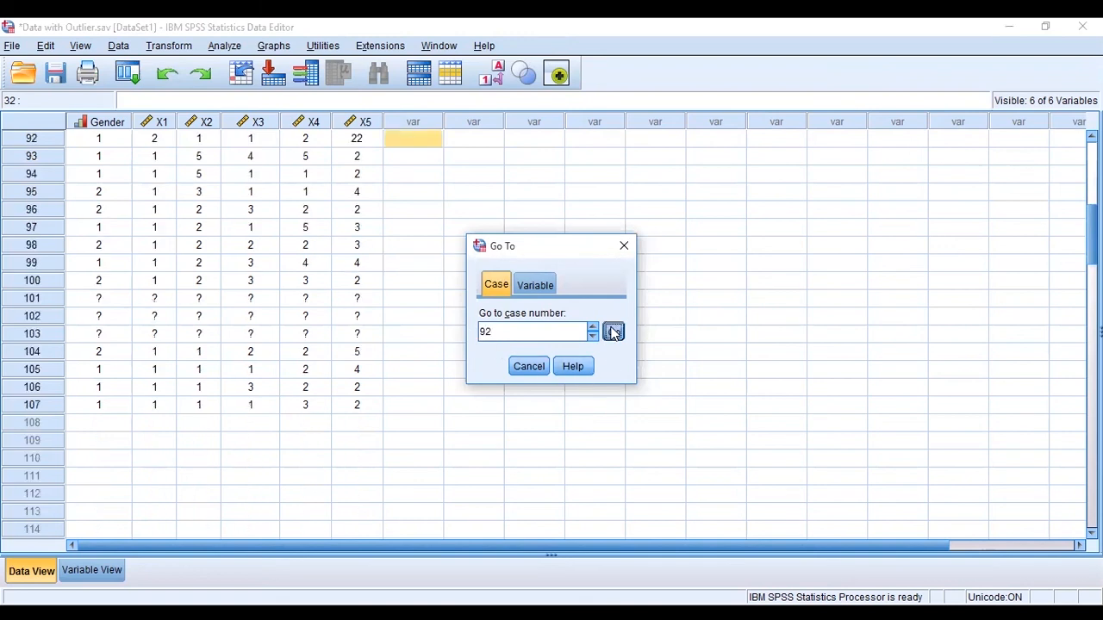
# - Set case 92's X5 value to 2 and close the Go To dialog
pyautogui.click(368, 143)
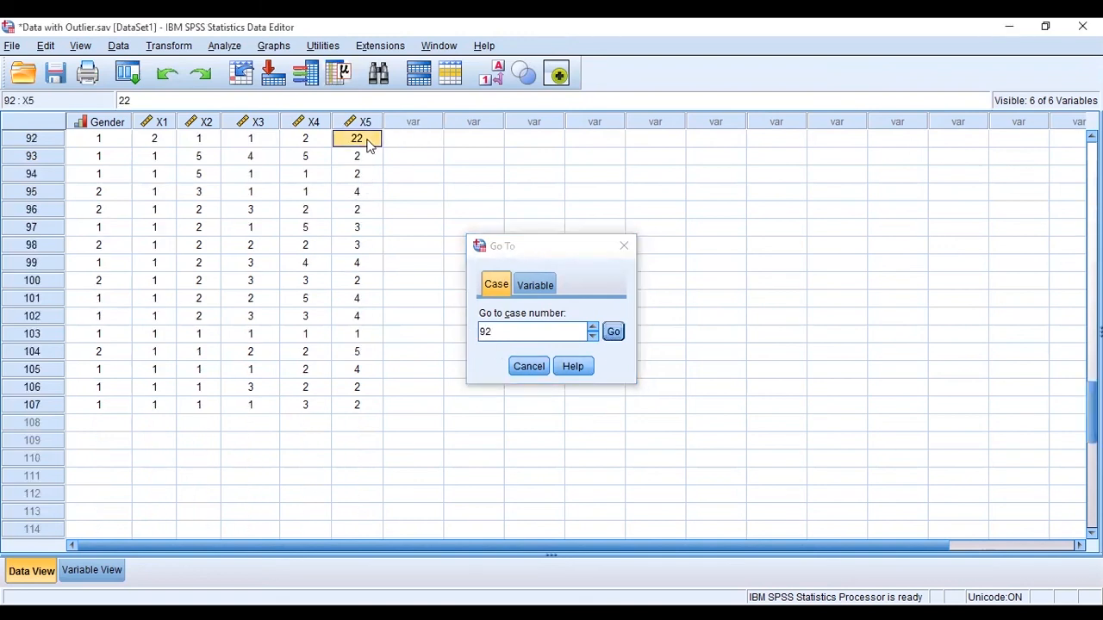
pyautogui.write('2')
pyautogui.click(440, 320)
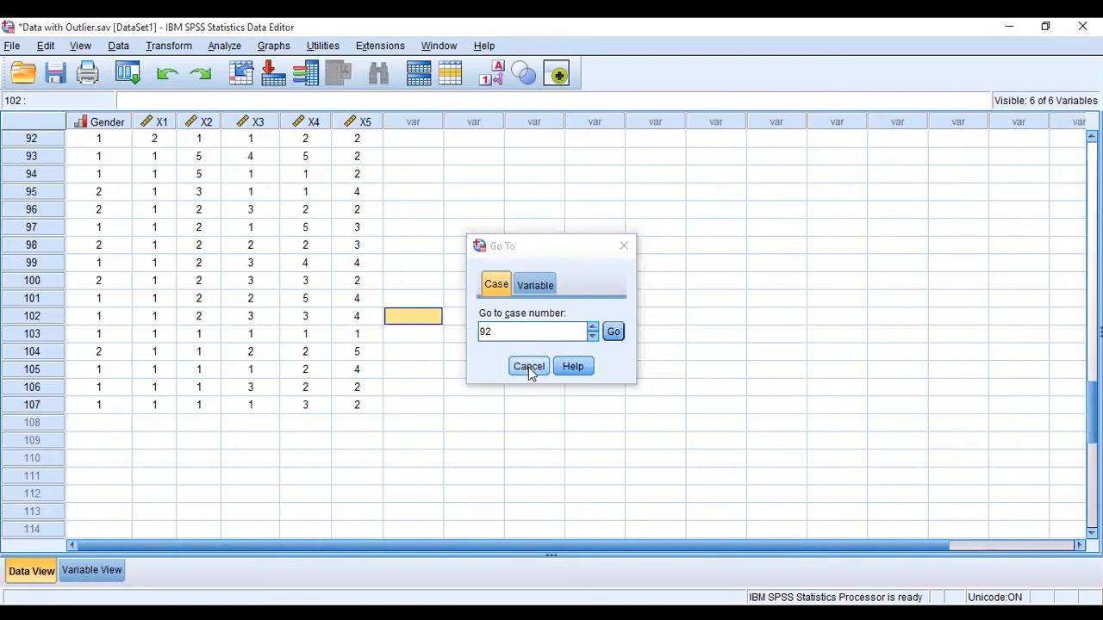
pyautogui.click(528, 367)
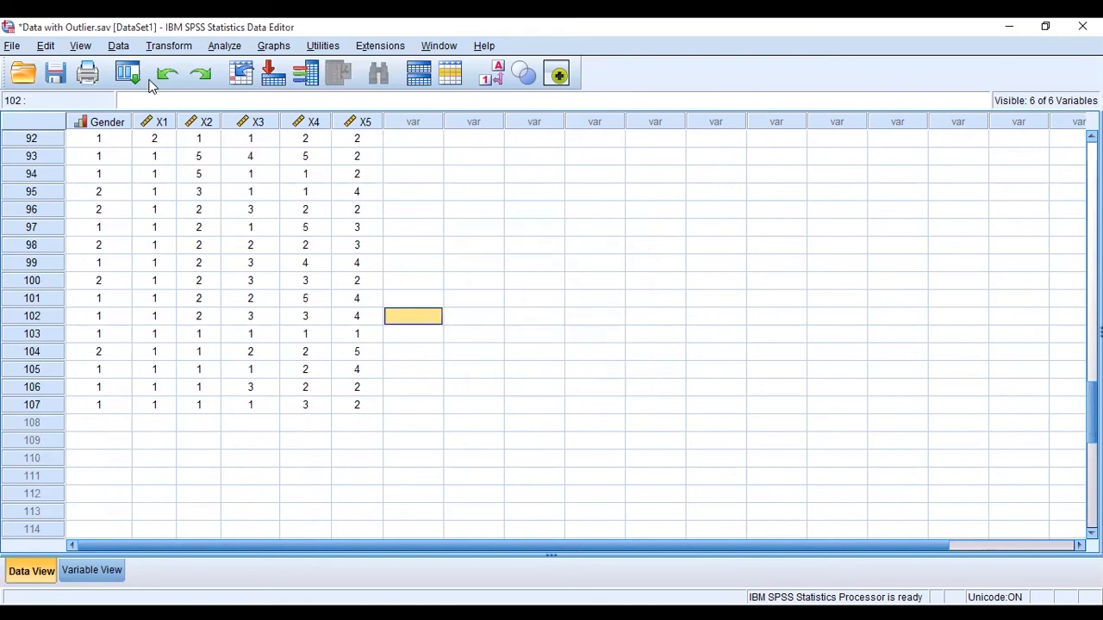
# - Rerun the simple boxplot of X5 by Gender on the corrected data with the same chart settings
pyautogui.click(127, 74)
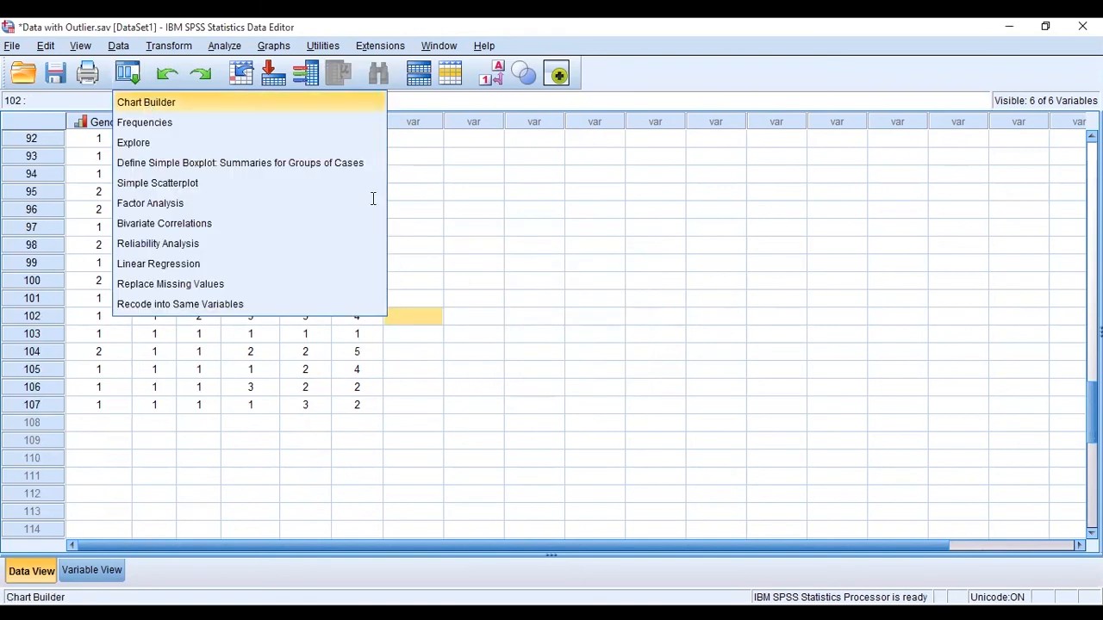
pyautogui.click(626, 360)
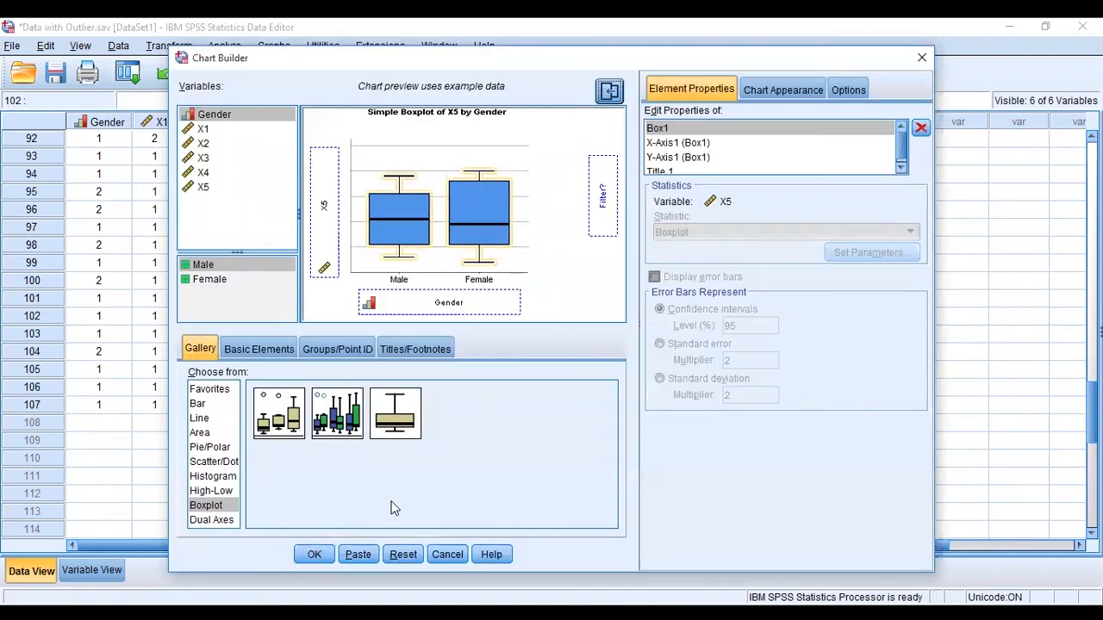
pyautogui.click(311, 555)
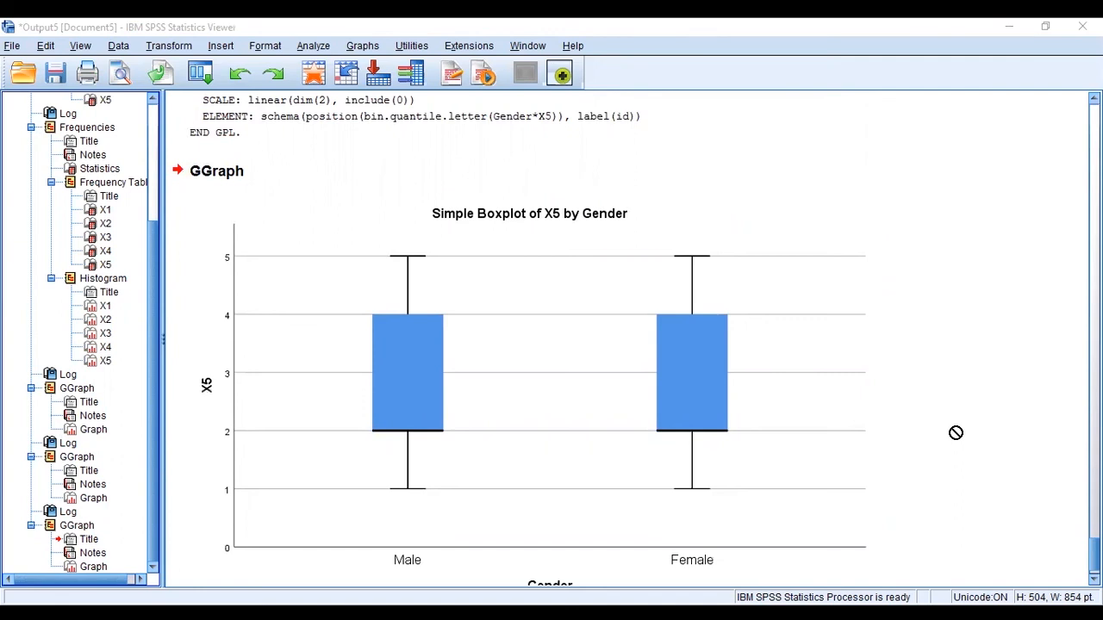
# - Compare the new X5 boxplot with the earlier one, checking medians and whiskers, and return to the dataset
pyautogui.scroll(10, 953, 427)
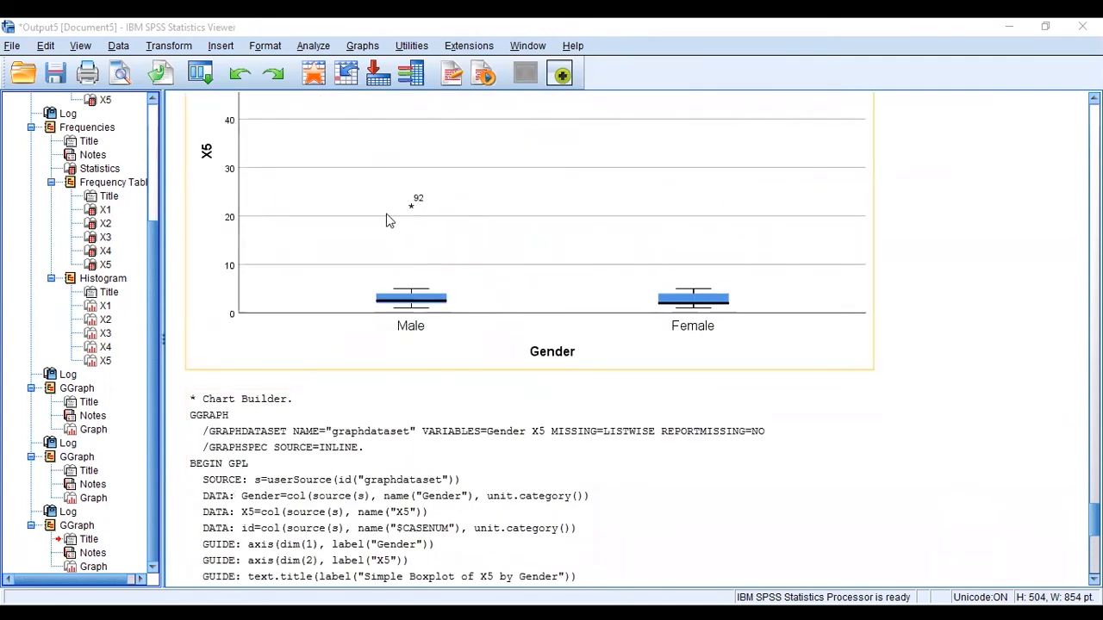
pyautogui.scroll(3, 392, 224)
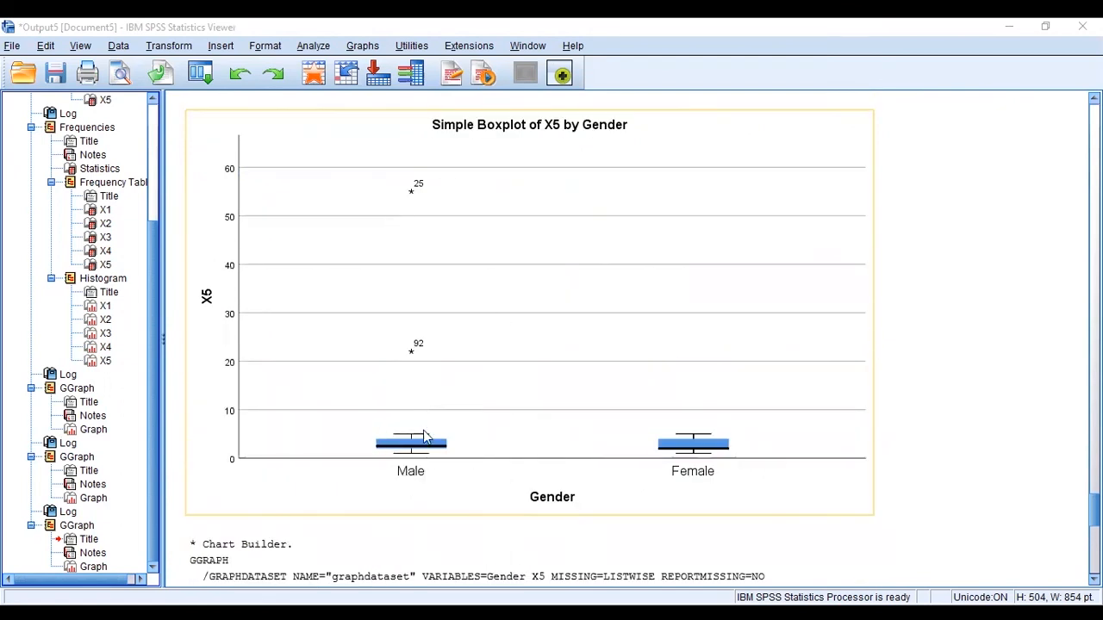
pyautogui.scroll(-15, 433, 454)
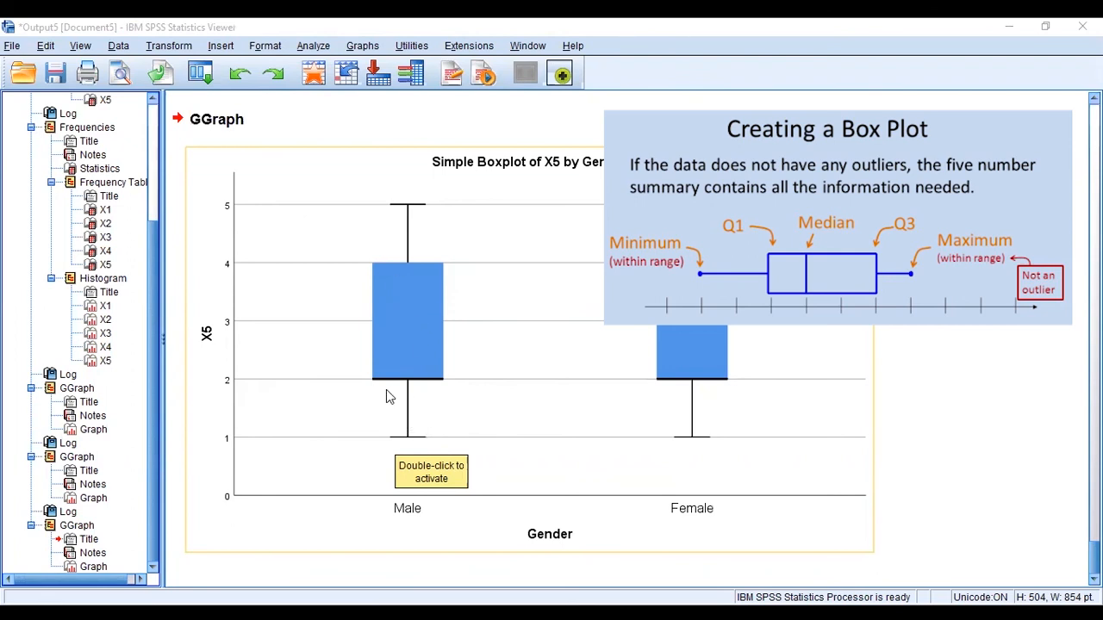
pyautogui.click(383, 284)
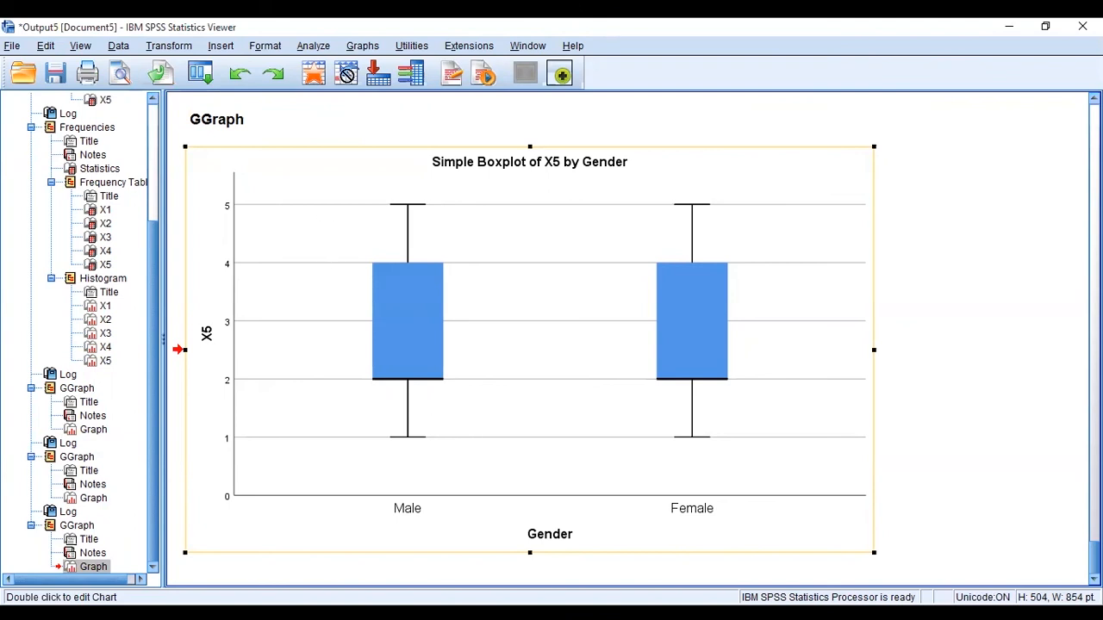
pyautogui.click(313, 74)
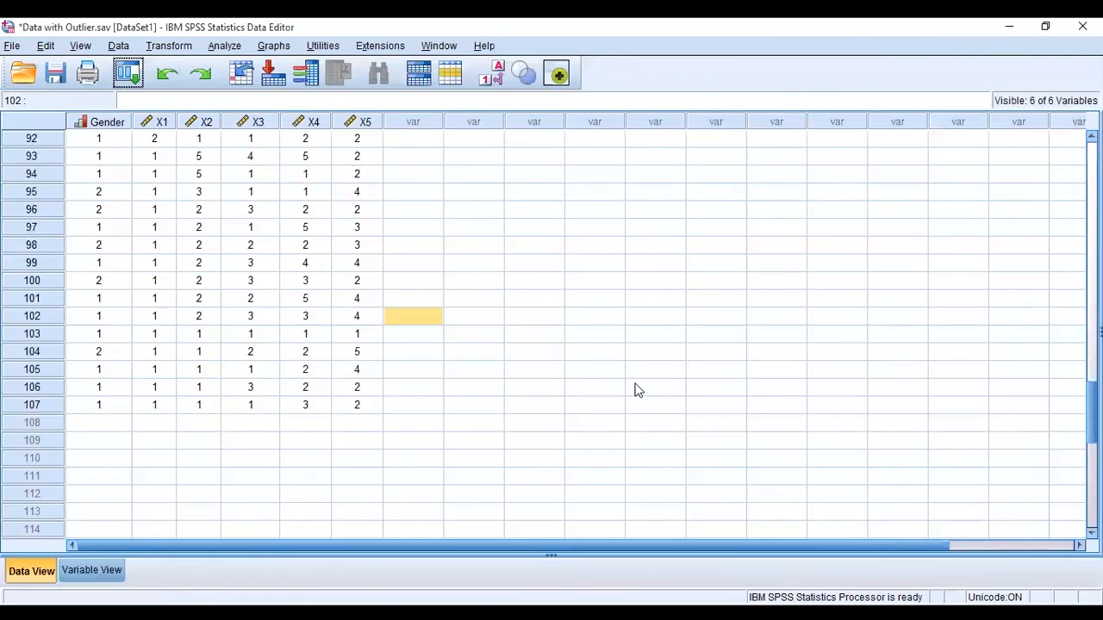